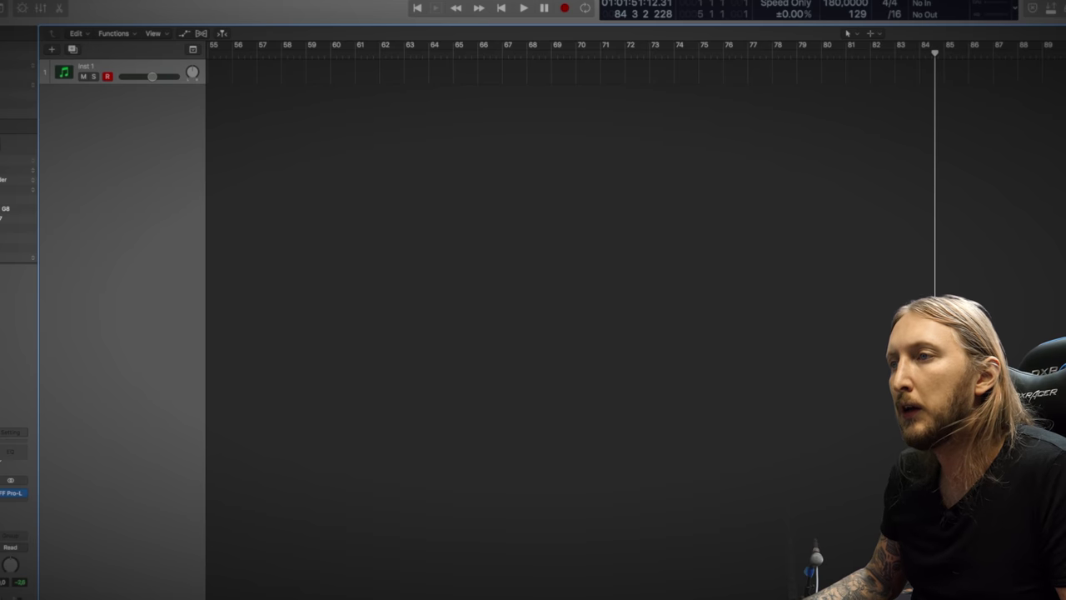
Load Superior Drummer 3 in stereo on Inst 1 and move its window to the screen centre.
click(12, 492)
mouse_move(33, 502)
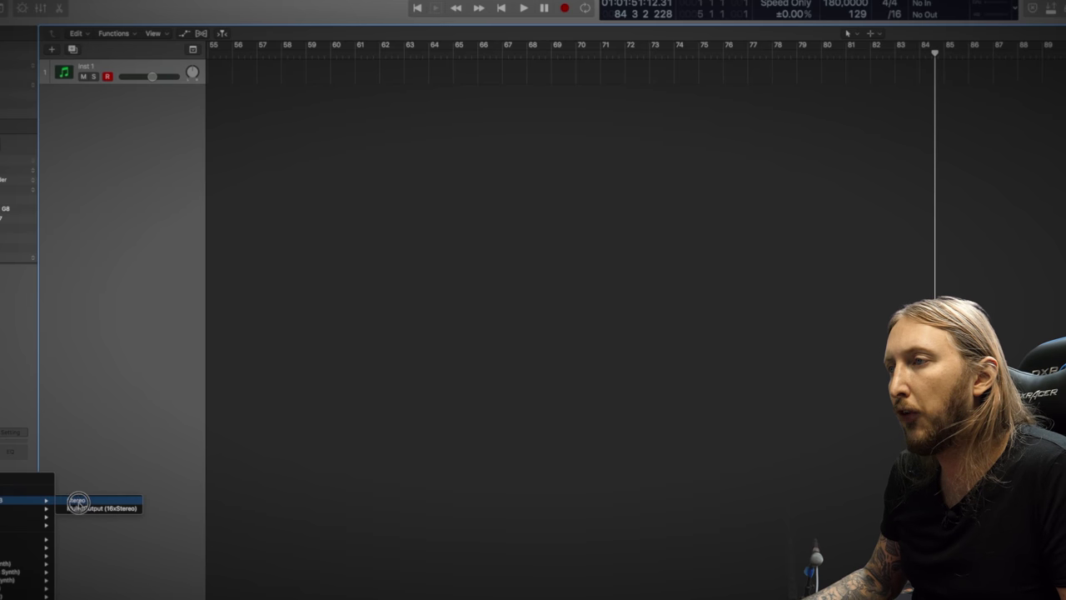
click(77, 499)
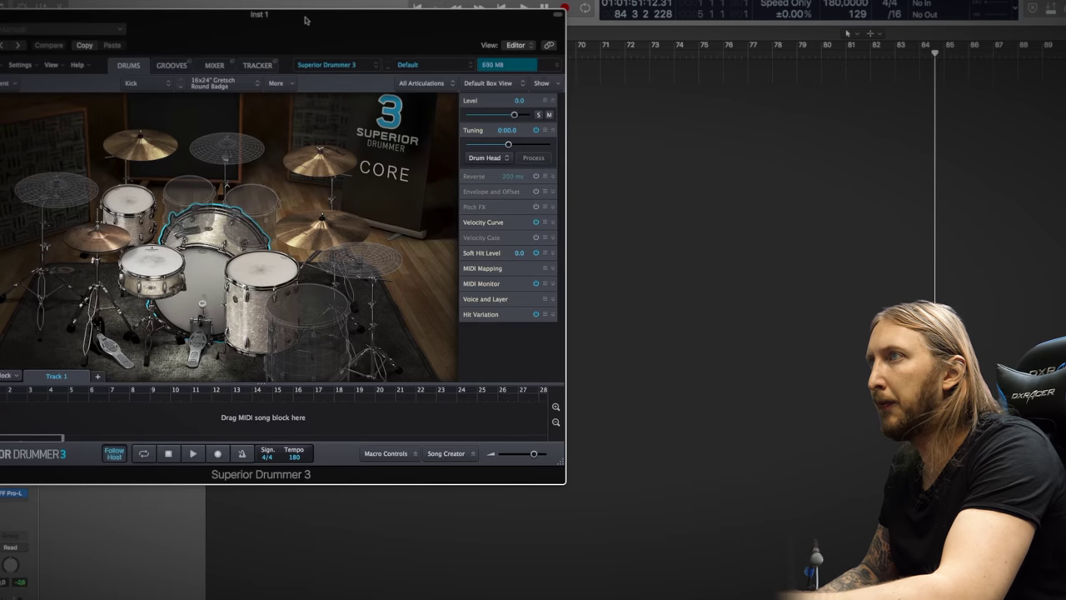
drag(306, 17, 558, 66)
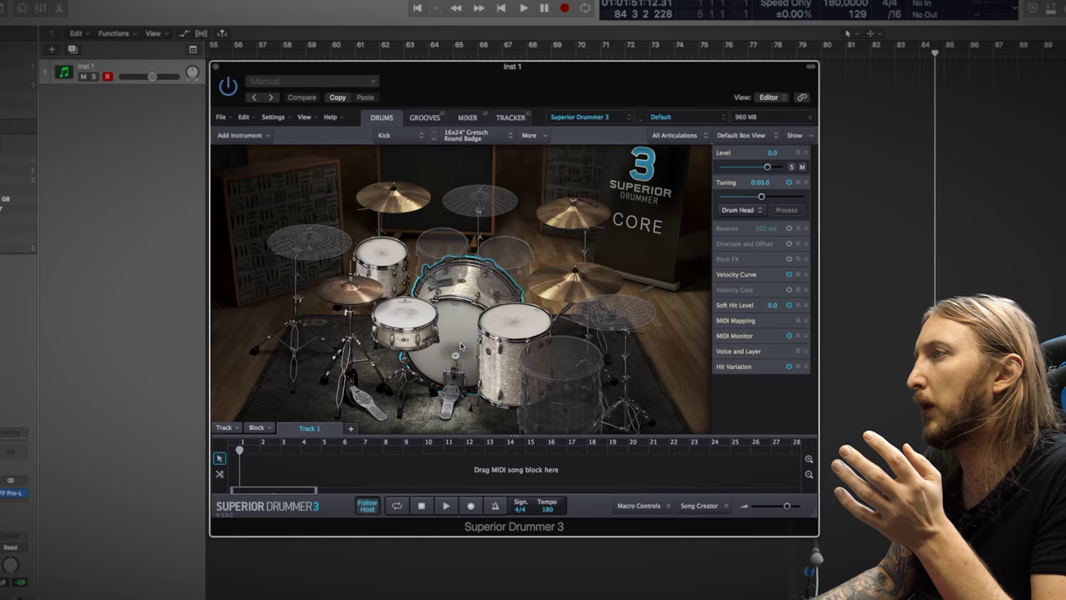
Start a Tap2Find groove search in Grooves by tapping a kick rhythm.
click(405, 320)
click(394, 283)
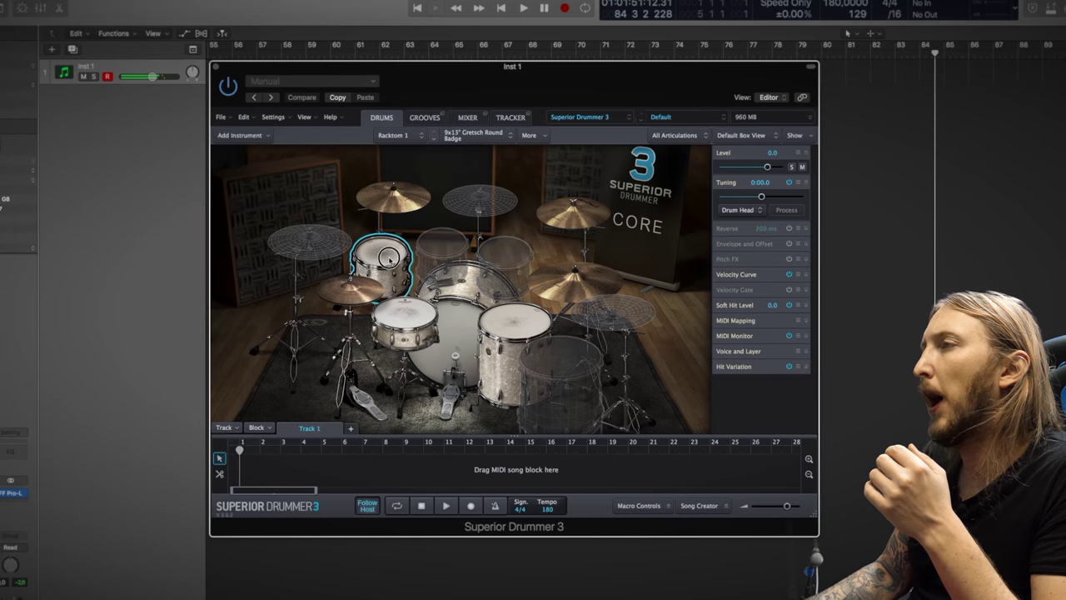
click(425, 118)
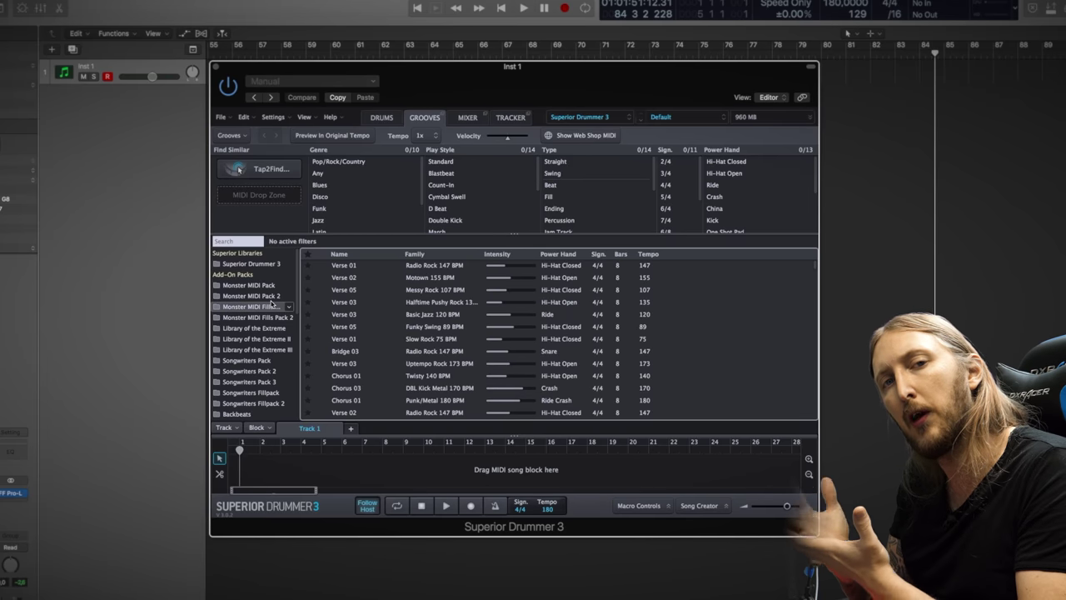
click(239, 169)
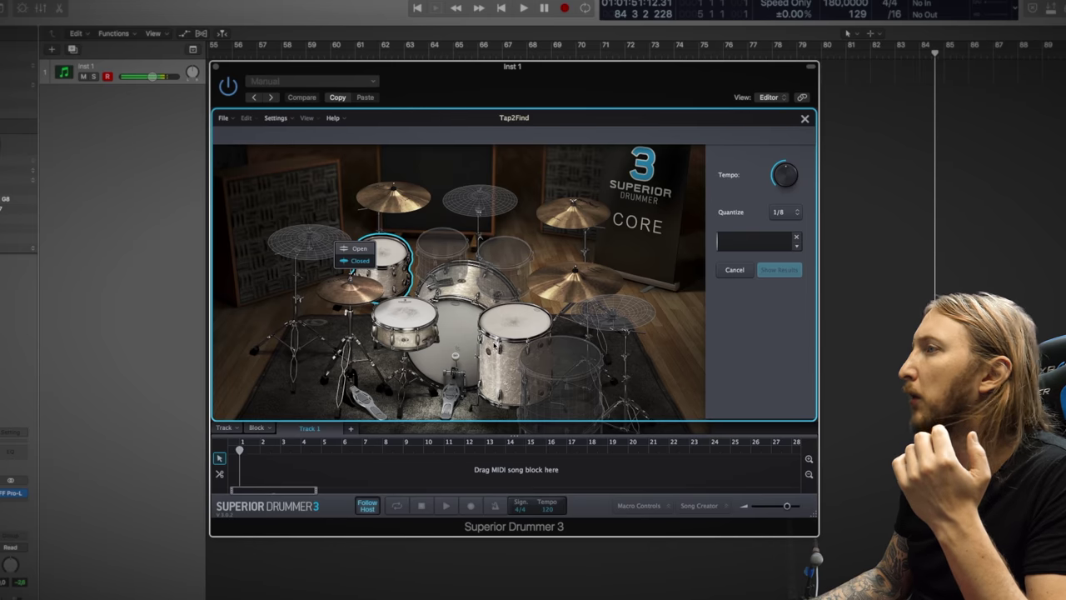
click(456, 341)
click(456, 345)
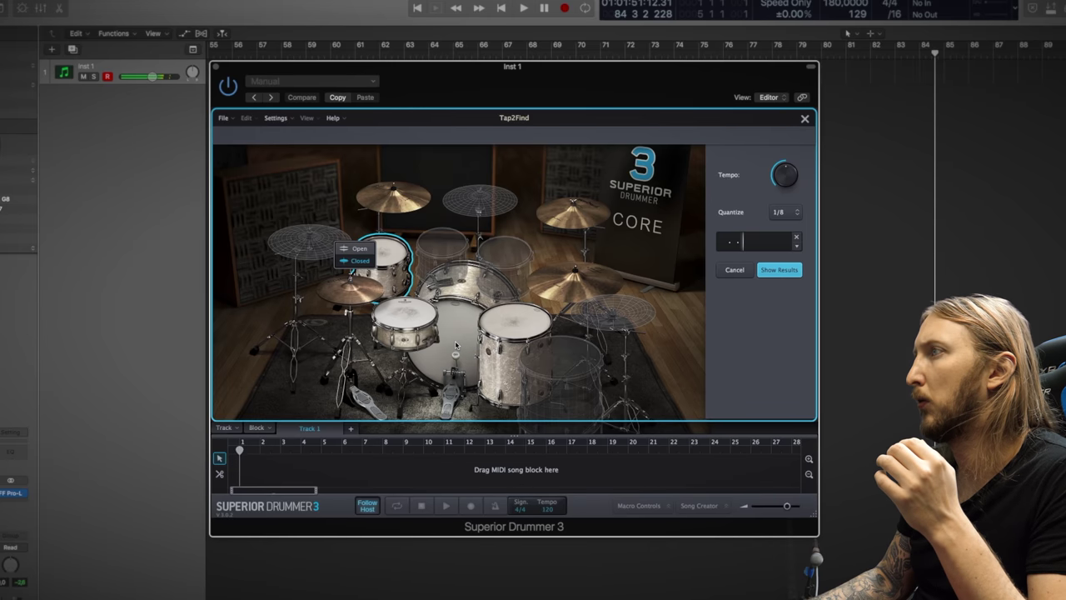
click(456, 343)
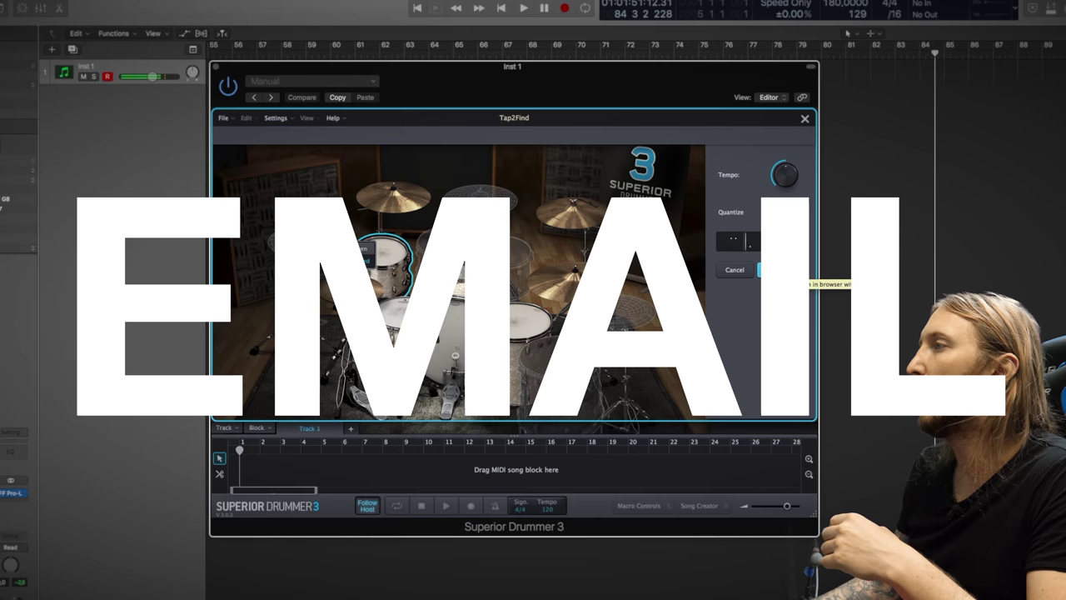
List the matching grooves, preview them, and add Cymbal Sidestick 02 to the song track.
click(778, 270)
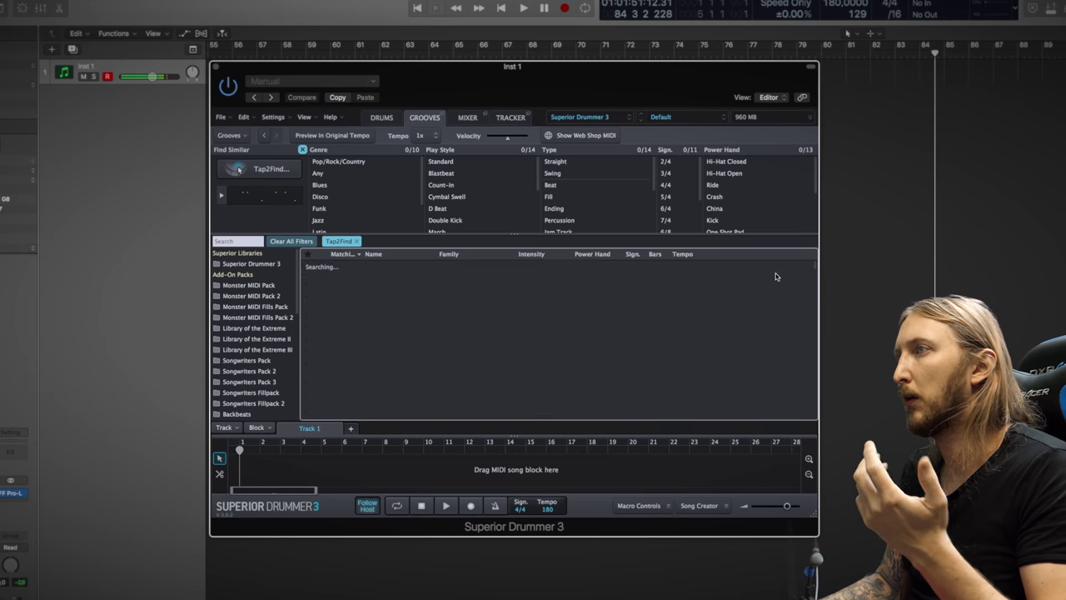
click(350, 289)
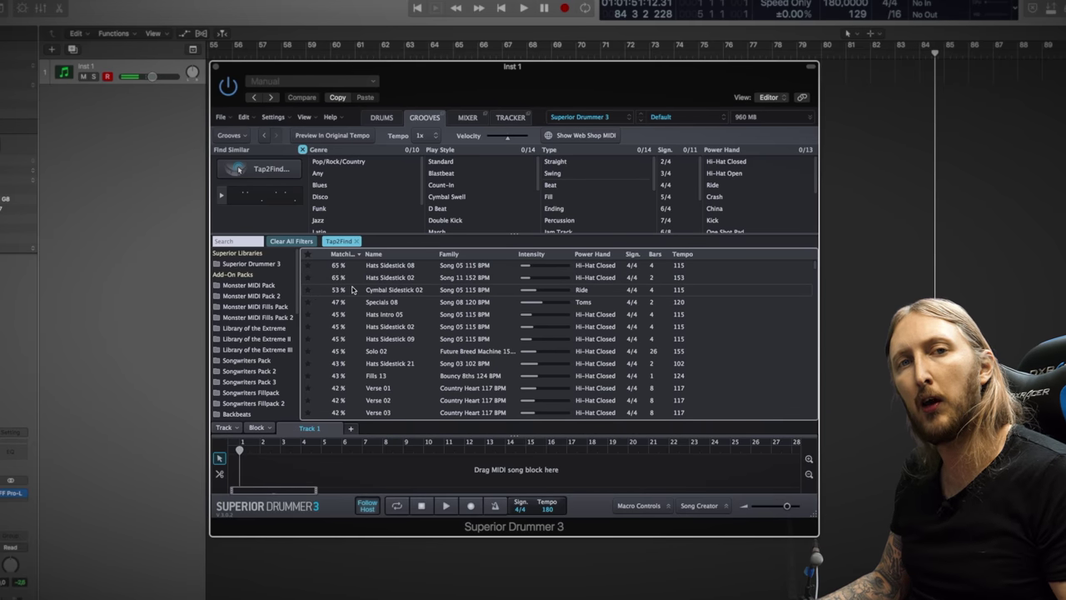
click(323, 265)
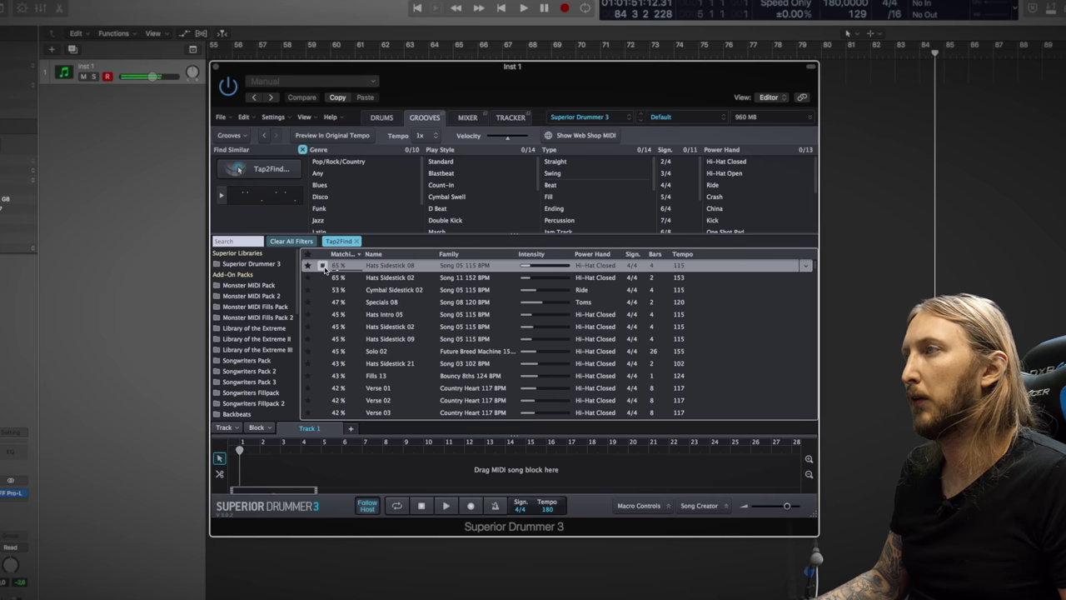
mouse_move(324, 289)
mouse_down()
mouse_move(428, 364)
mouse_move(416, 472)
mouse_move(432, 472)
mouse_move(323, 301)
mouse_up()
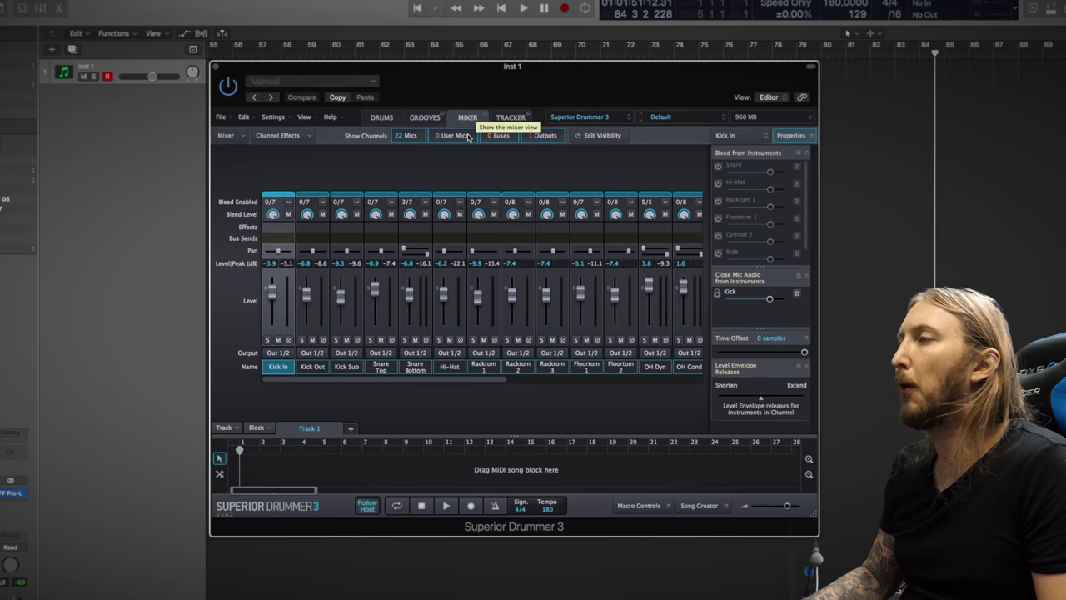
click(466, 118)
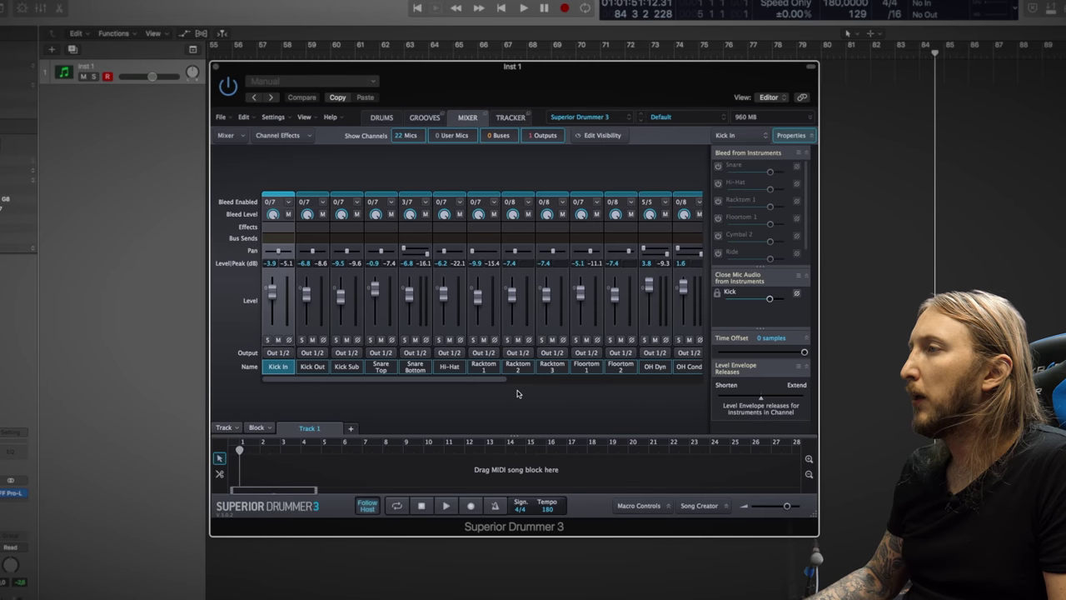
drag(473, 381, 308, 383)
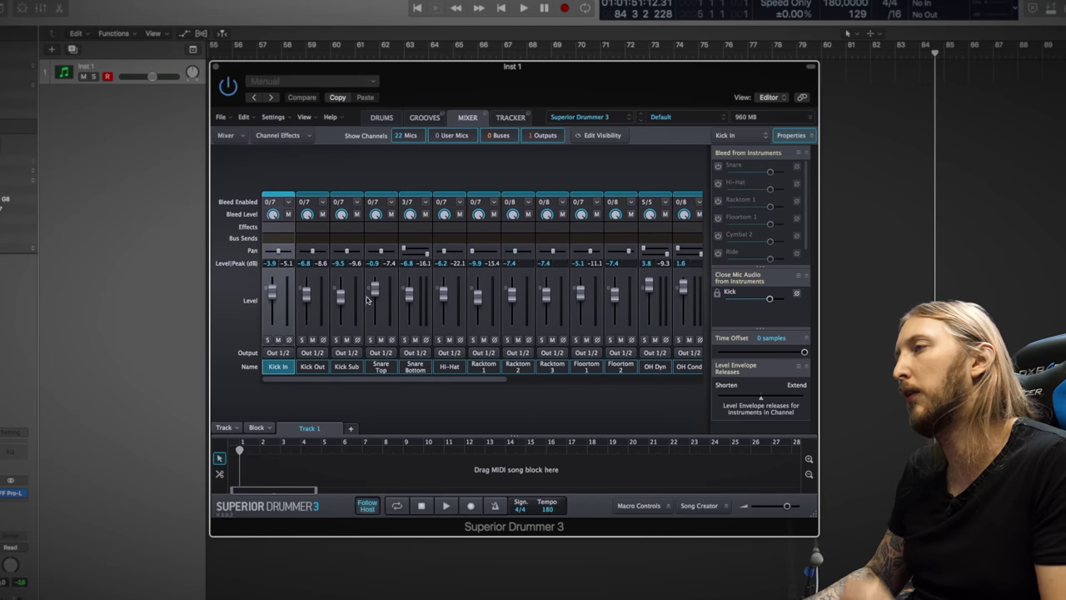
click(289, 228)
mouse_move(292, 250)
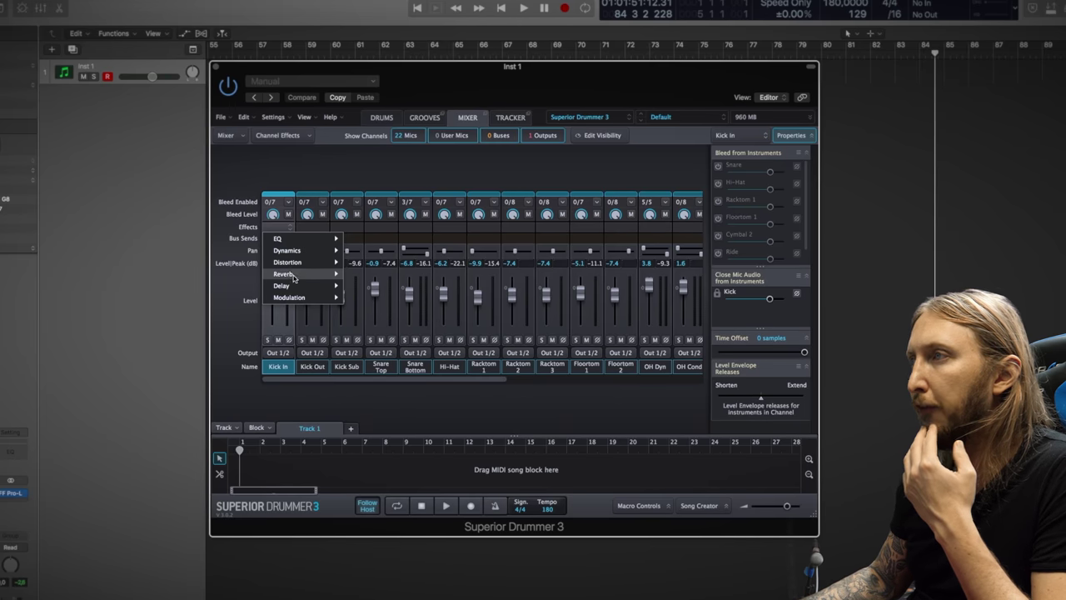
mouse_move(298, 255)
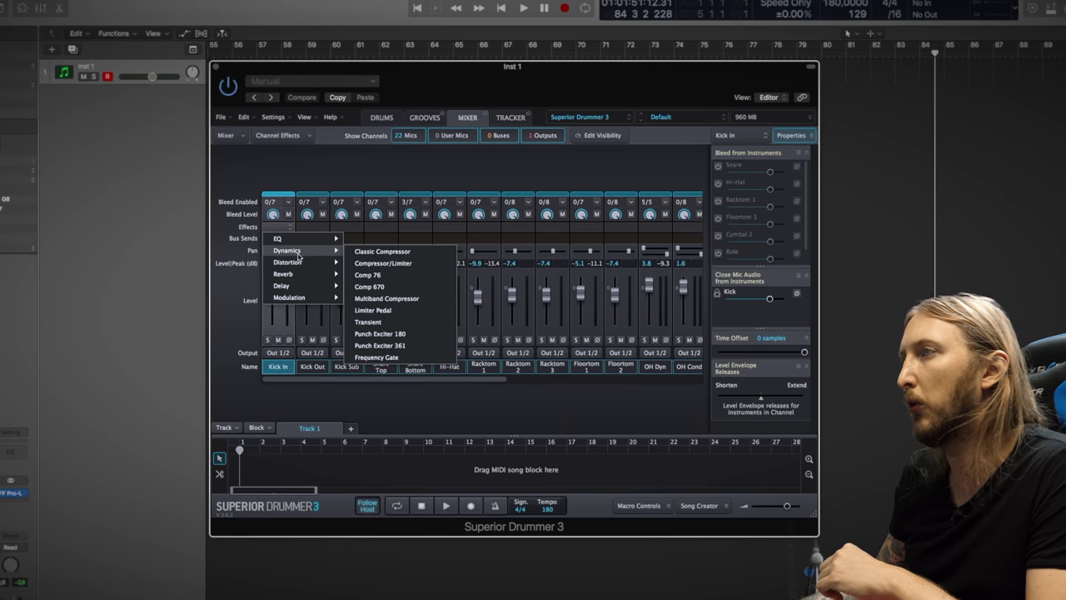
click(385, 173)
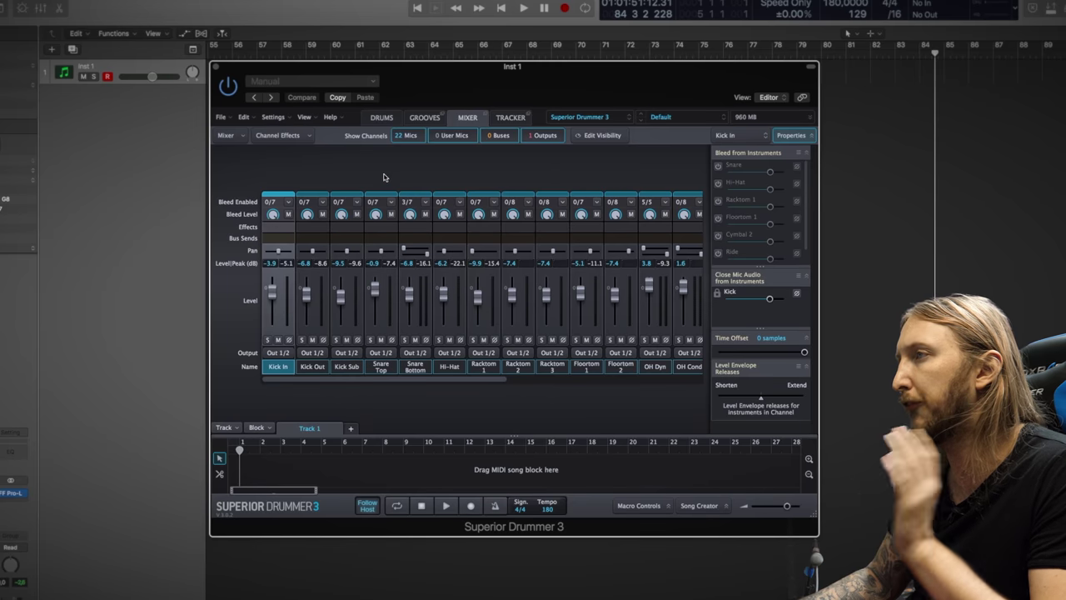
Load Snare Top.aif into Tracker for hit detection and audition the detected snare hits.
click(513, 120)
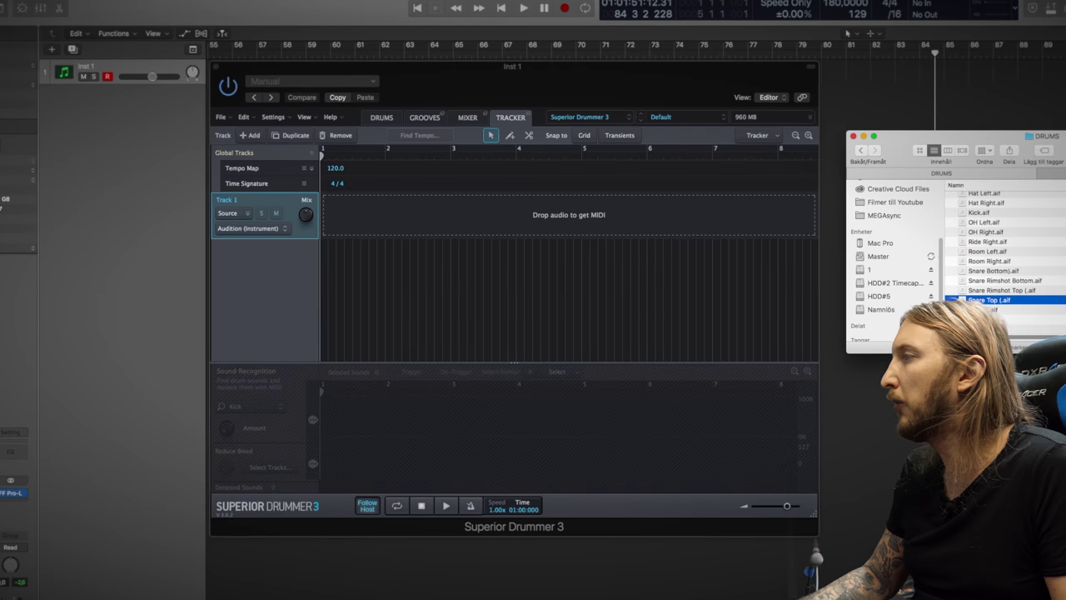
drag(998, 301, 384, 219)
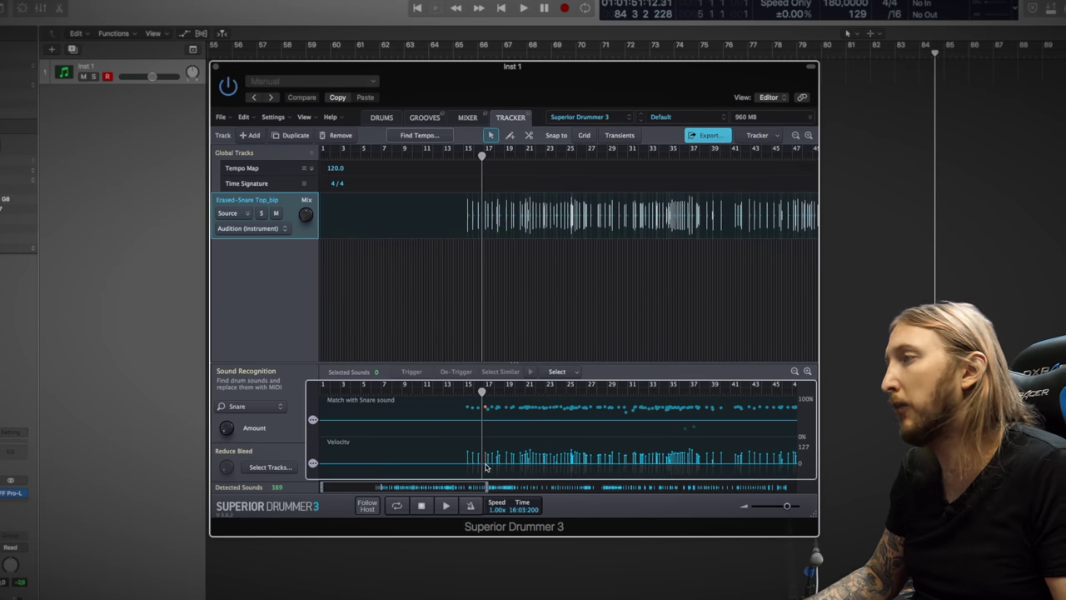
mouse_move(482, 464)
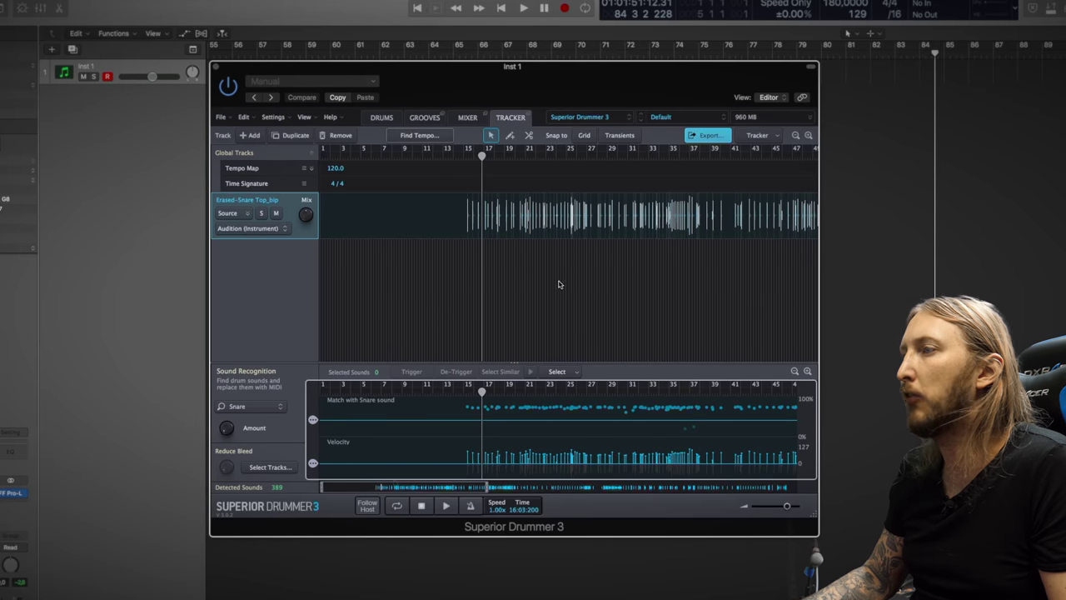
click(446, 507)
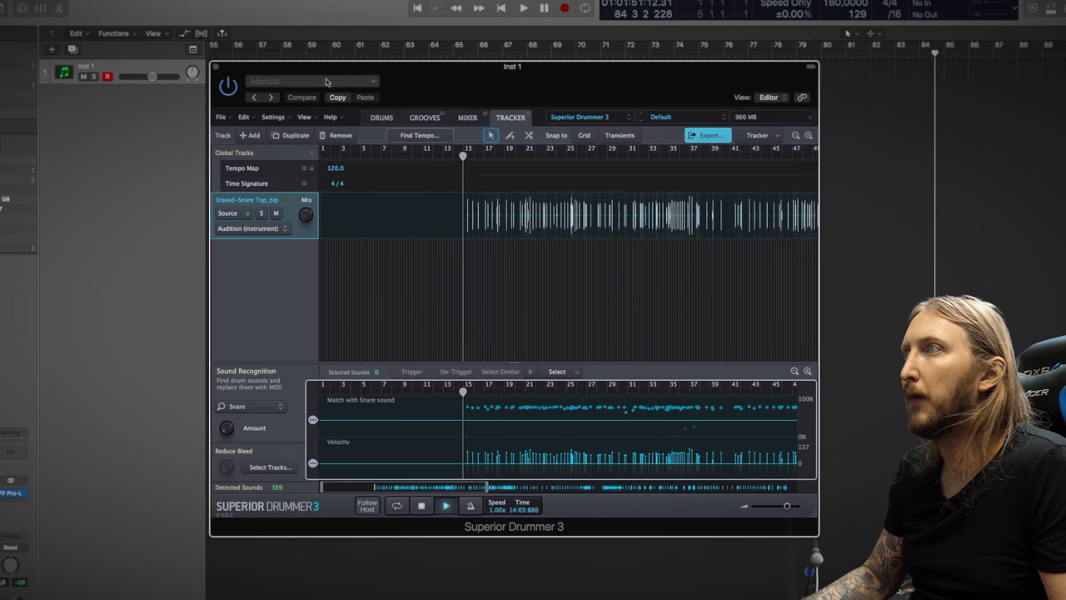
click(383, 119)
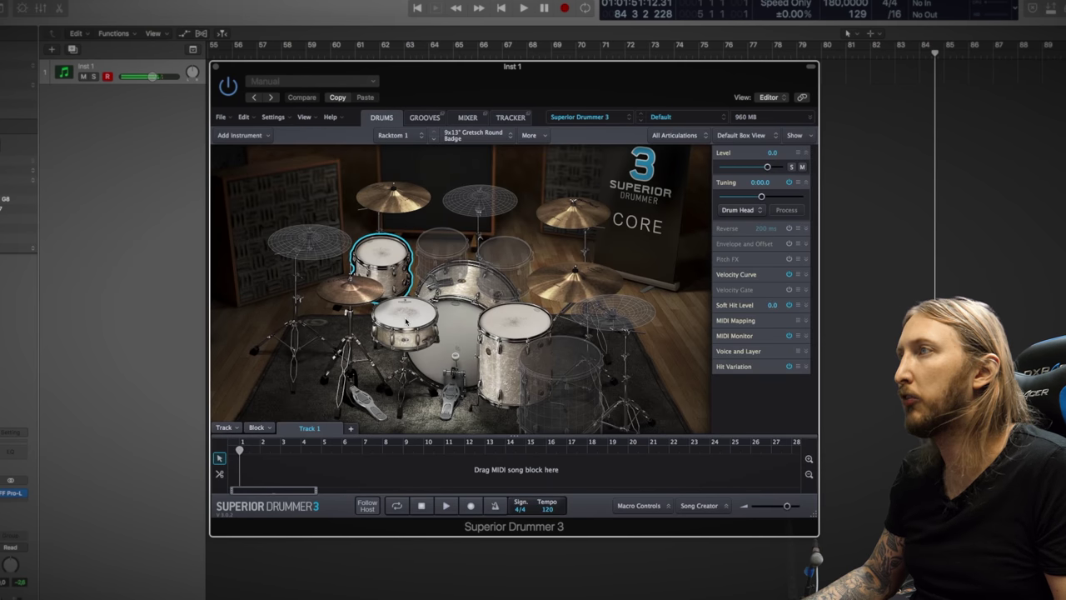
click(510, 118)
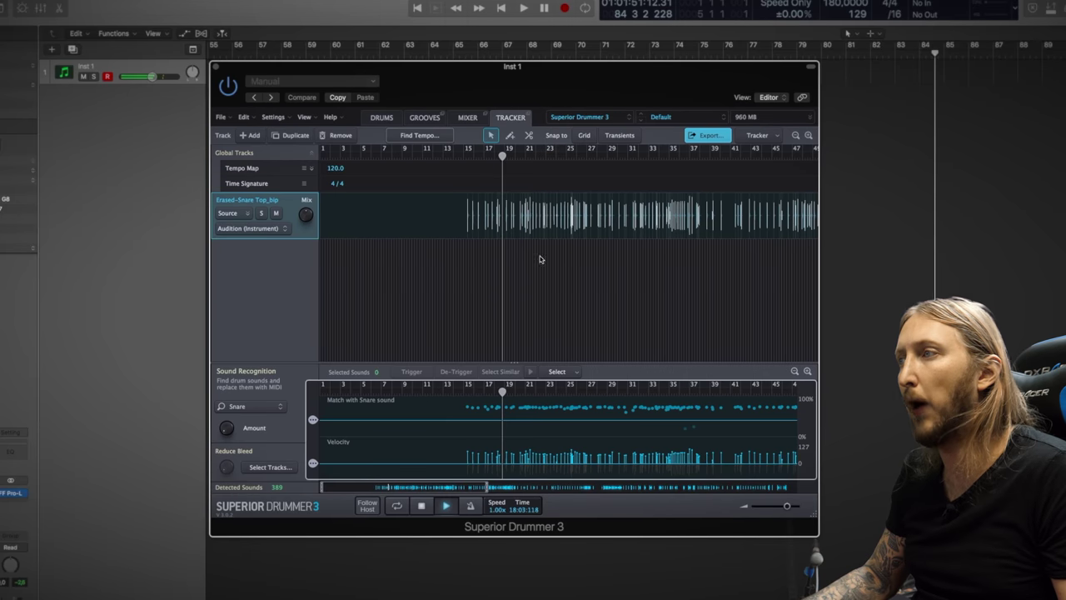
click(423, 507)
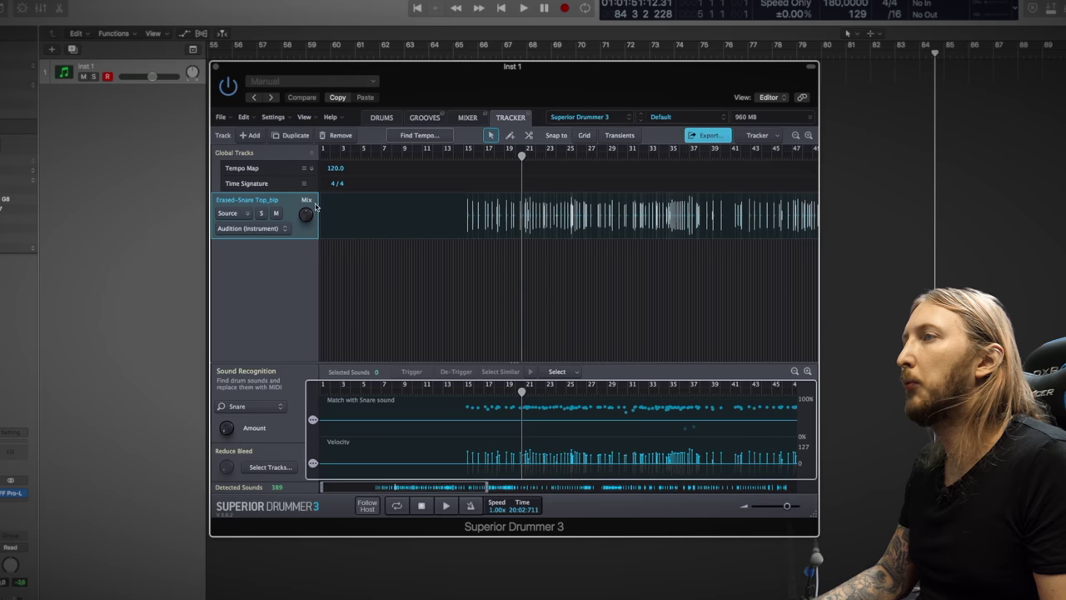
Remove the snare track and return to the Drums page.
right_click(311, 203)
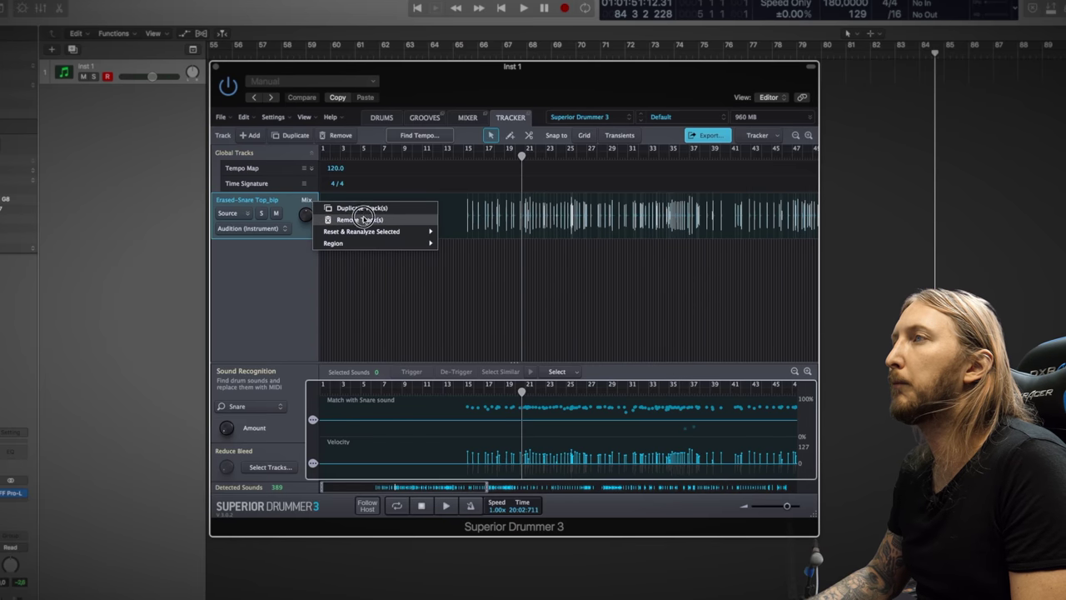
click(358, 218)
click(382, 117)
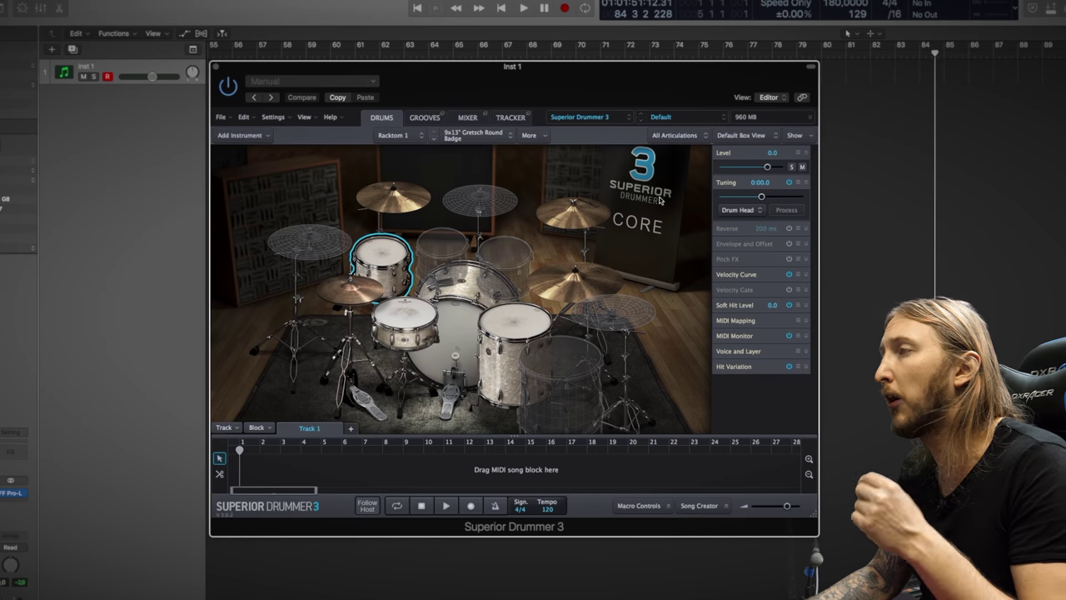
Place the Mid Metal Pre Chorus 01 groove from Midtempo Straight 4/4 at the song's start.
click(425, 118)
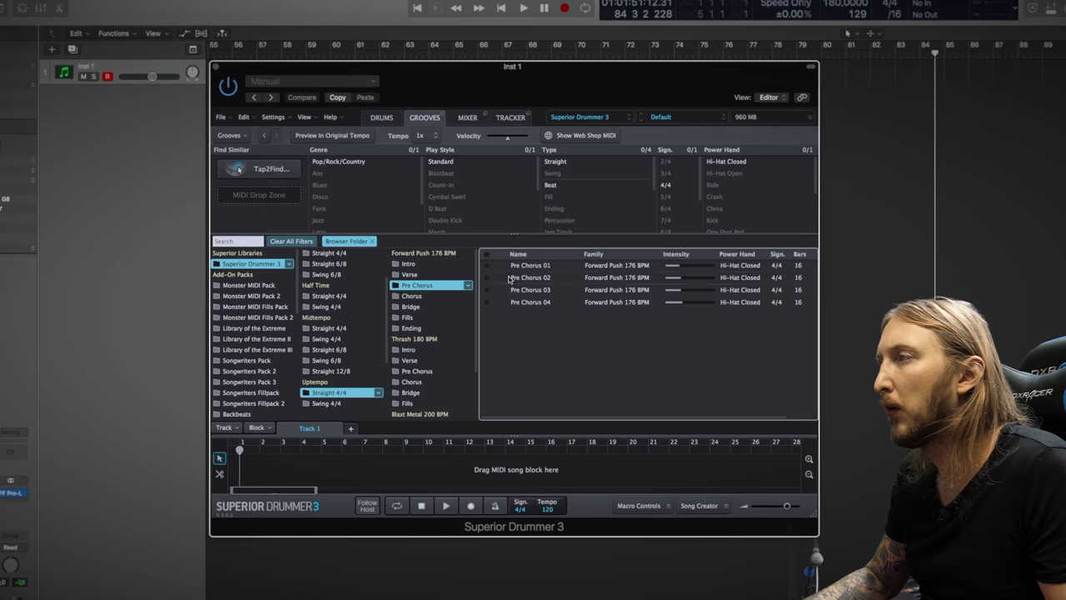
click(502, 280)
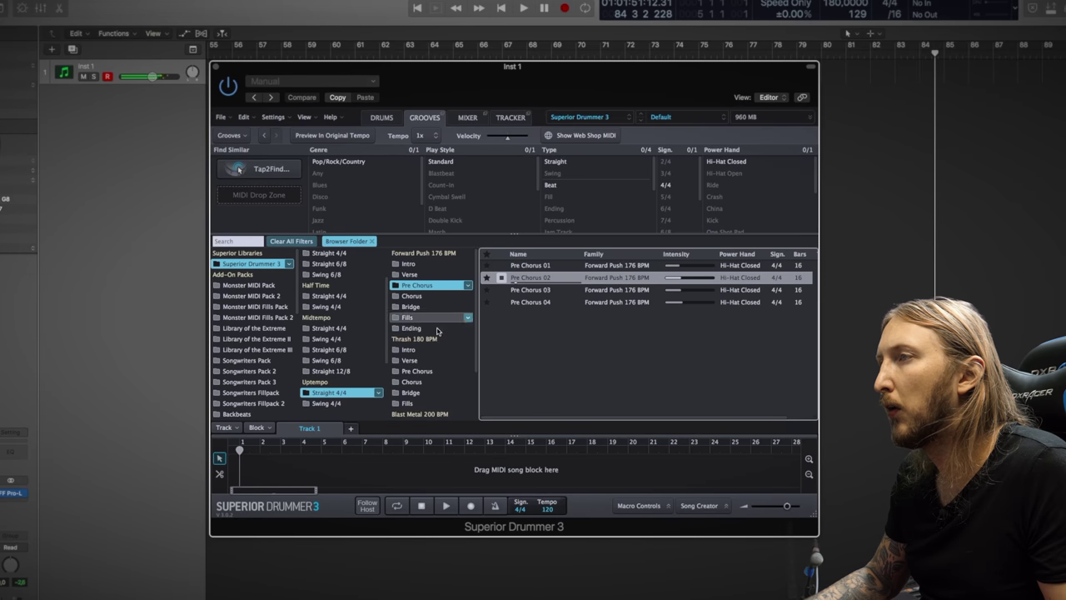
click(329, 329)
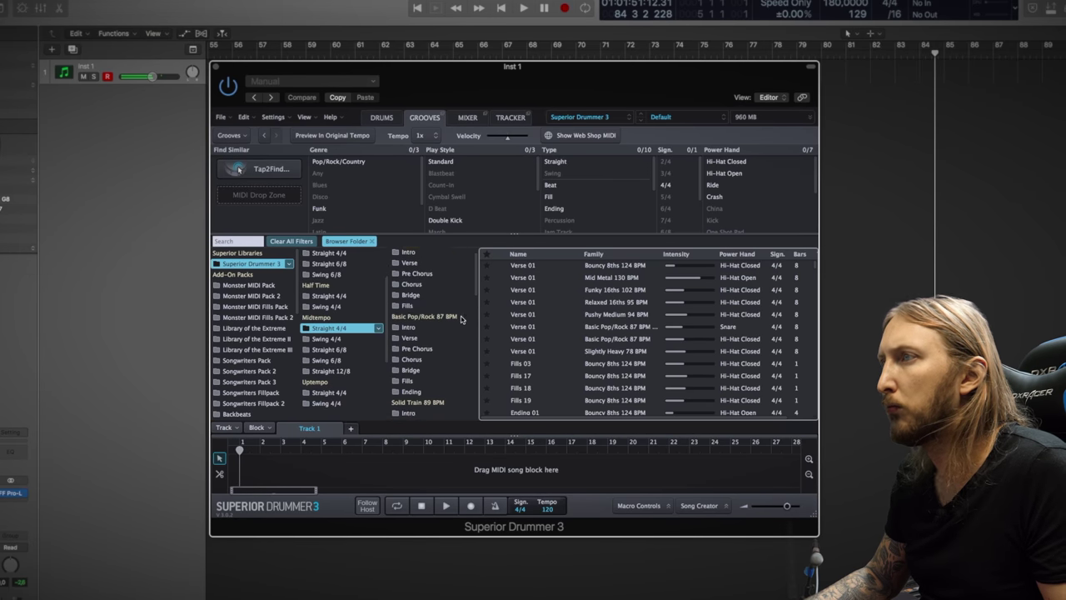
scroll(408, 367, down, 3)
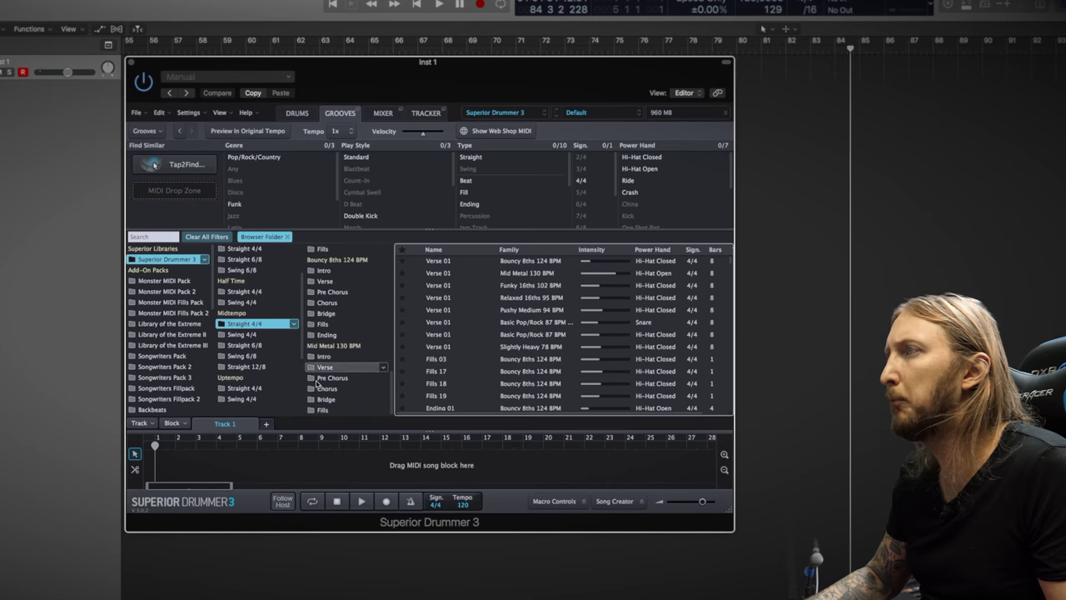
click(318, 379)
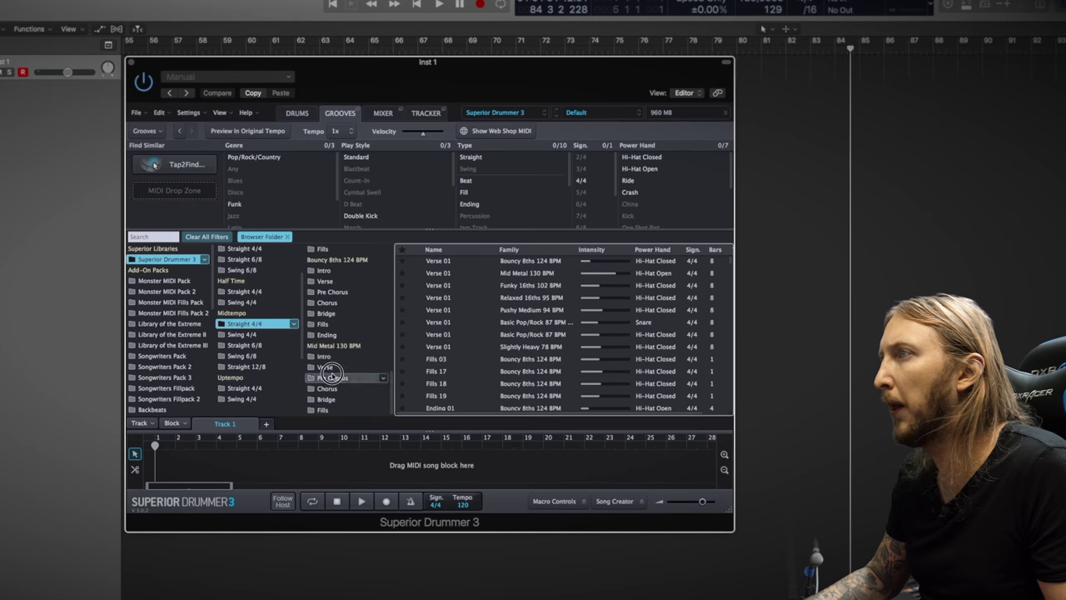
click(420, 262)
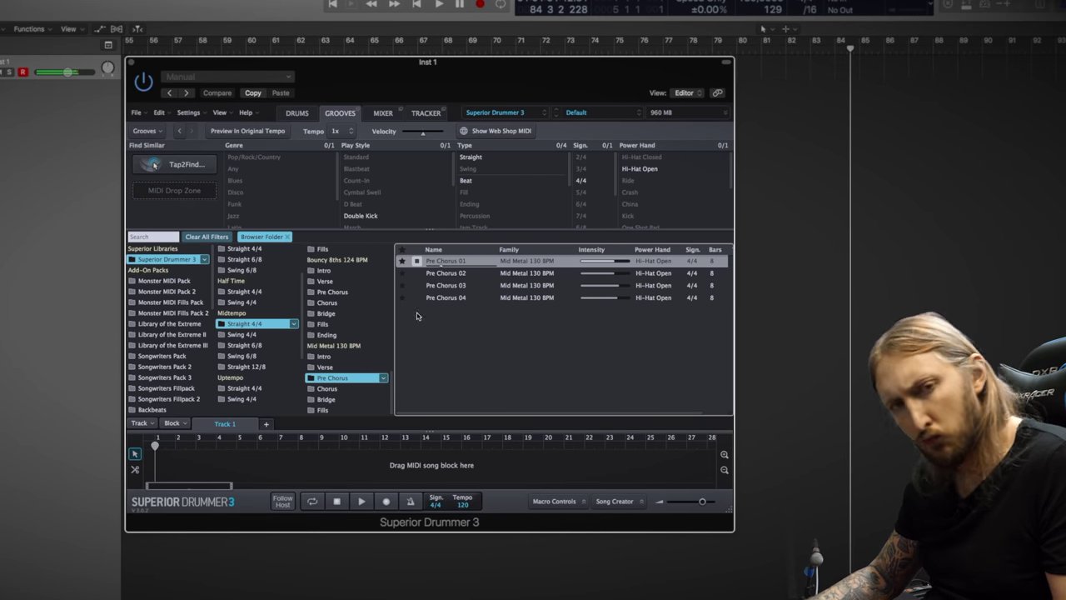
drag(454, 261, 215, 460)
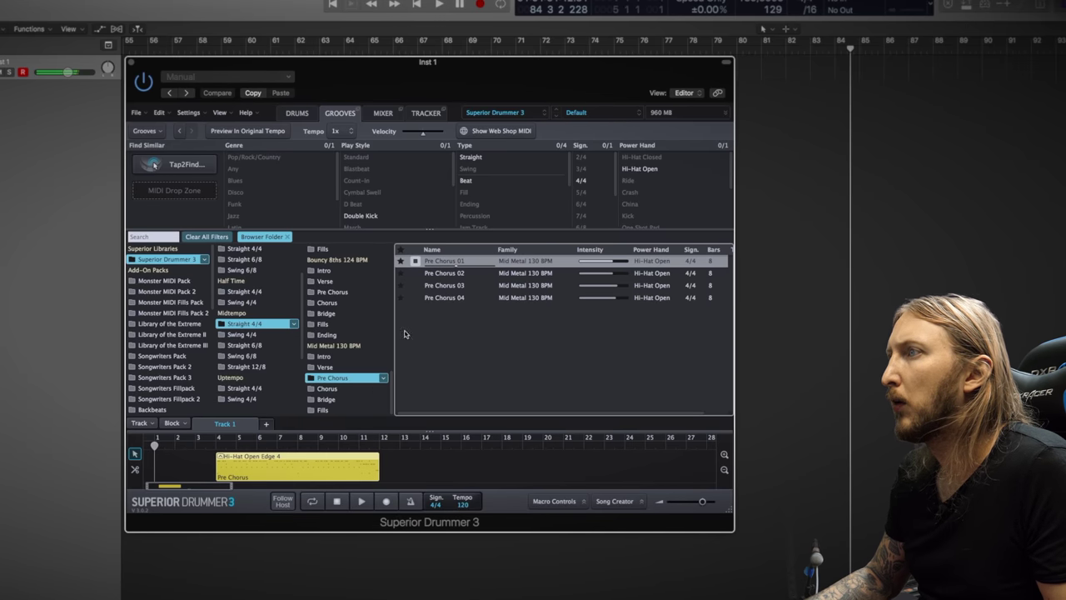
Add the Chorus 01 and Bridge 01 grooves after the pre chorus, then show the kit.
click(341, 389)
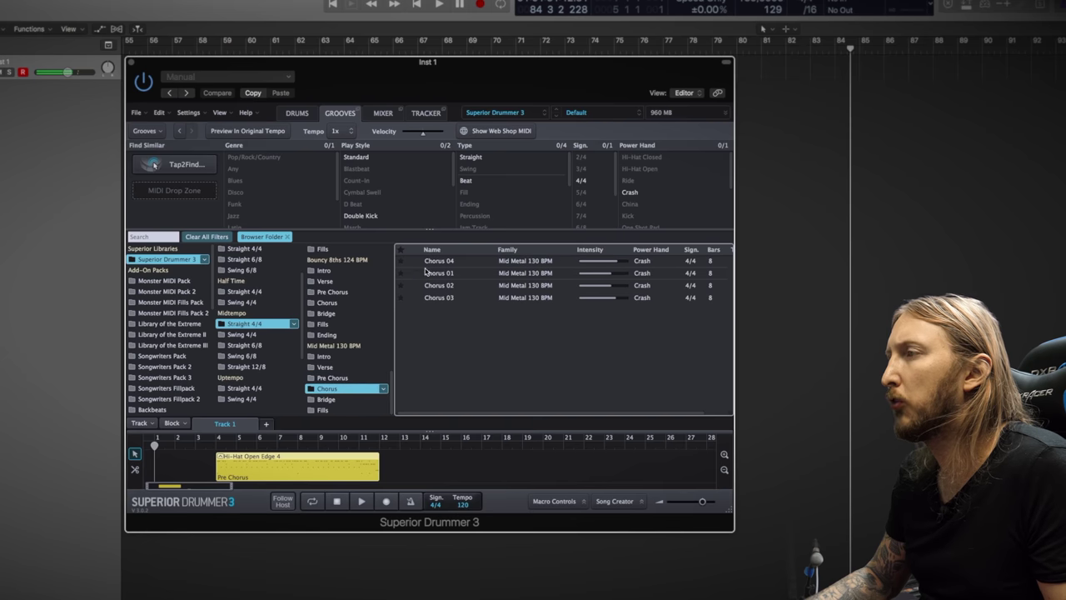
click(418, 273)
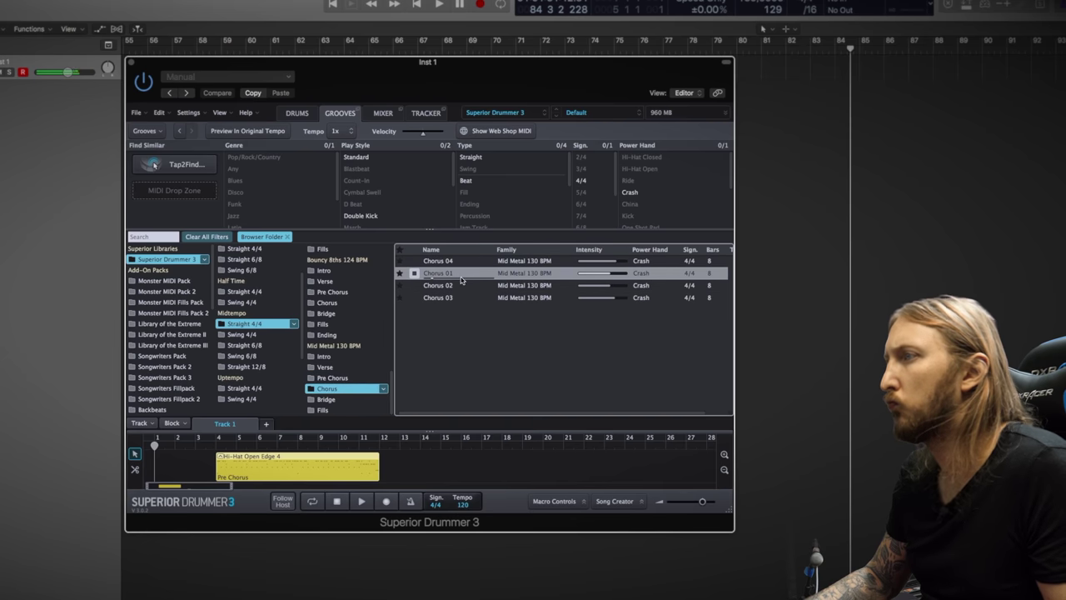
drag(456, 295, 380, 470)
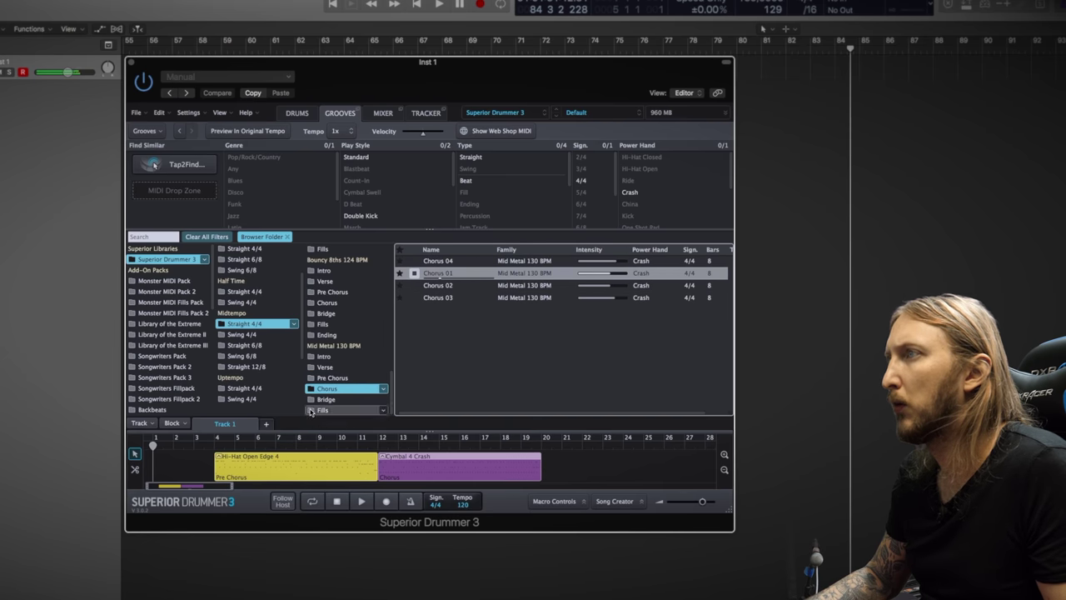
click(333, 399)
click(414, 275)
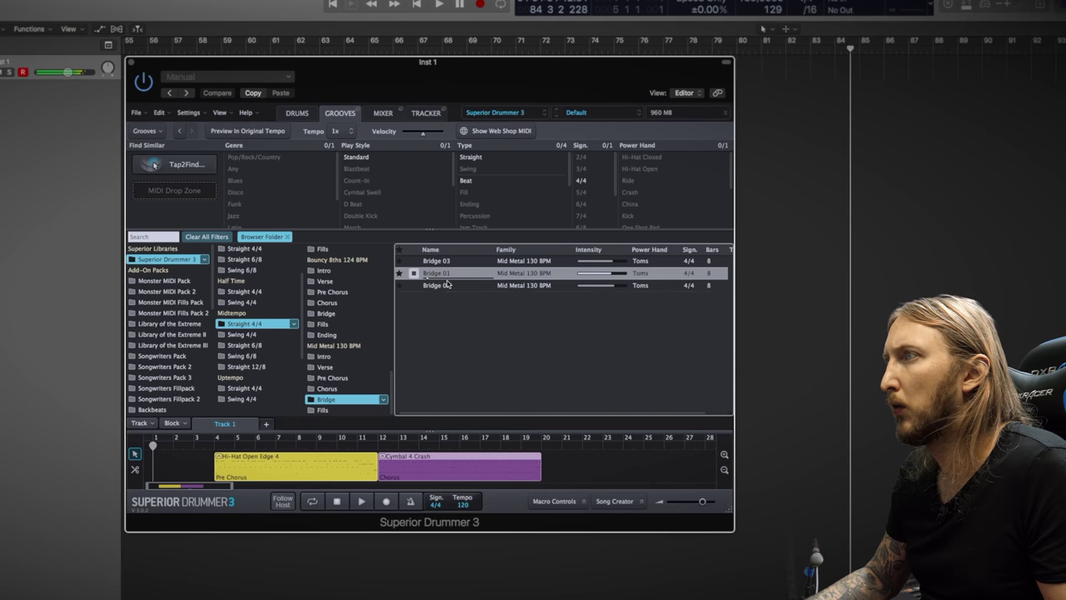
drag(435, 275, 550, 465)
drag(285, 469, 546, 456)
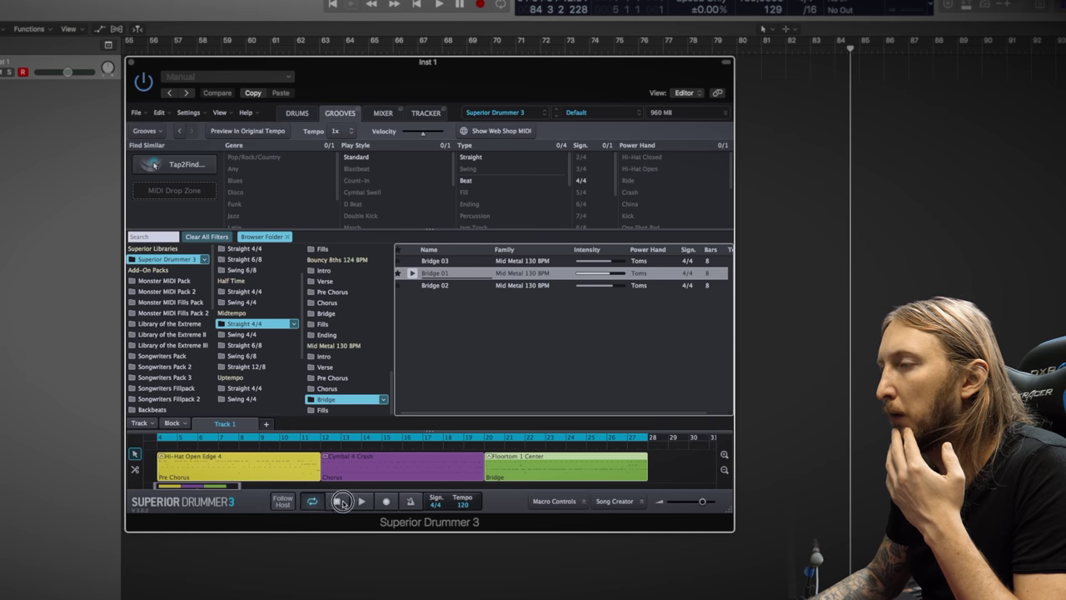
click(296, 114)
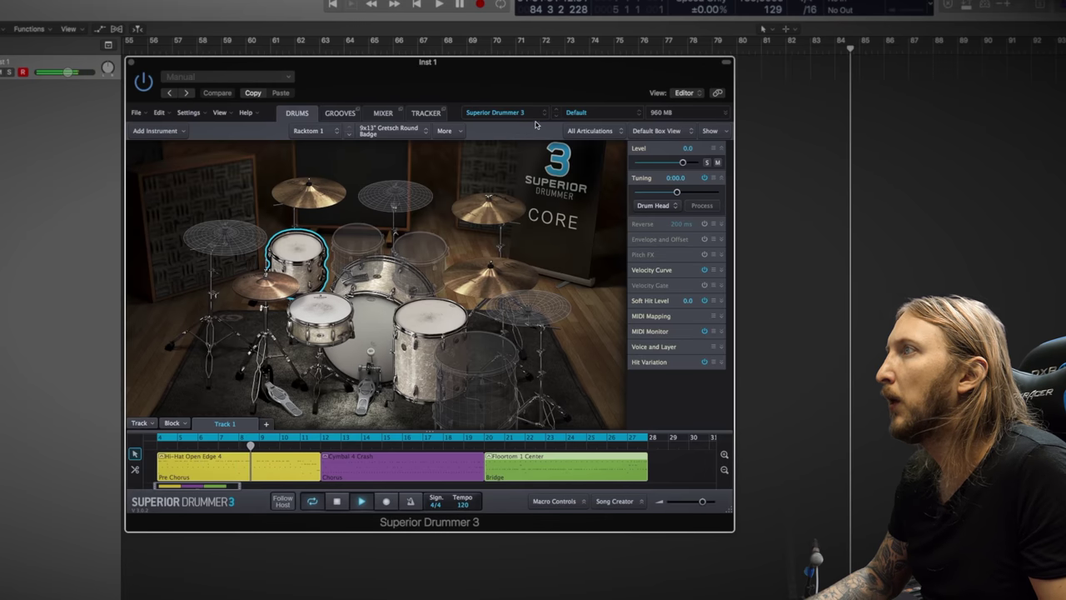
Browse the Drums and Mixer Presets list while the three grooves keep playing.
click(600, 112)
mouse_move(613, 421)
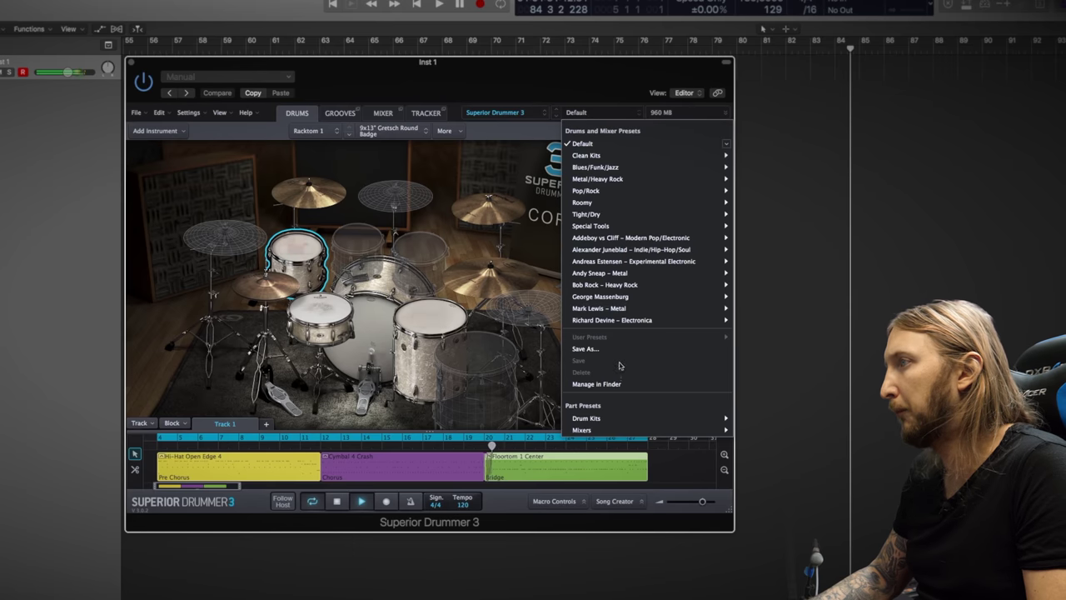
Load the Djent Style preset from the Metal/Heavy Rock category.
click(641, 134)
click(608, 112)
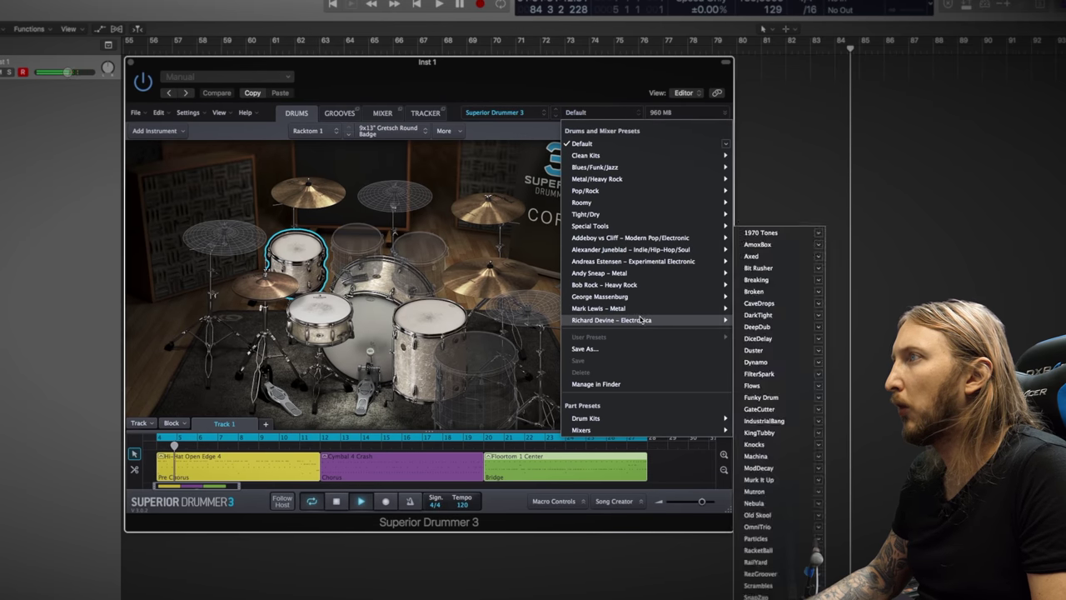
mouse_move(612, 178)
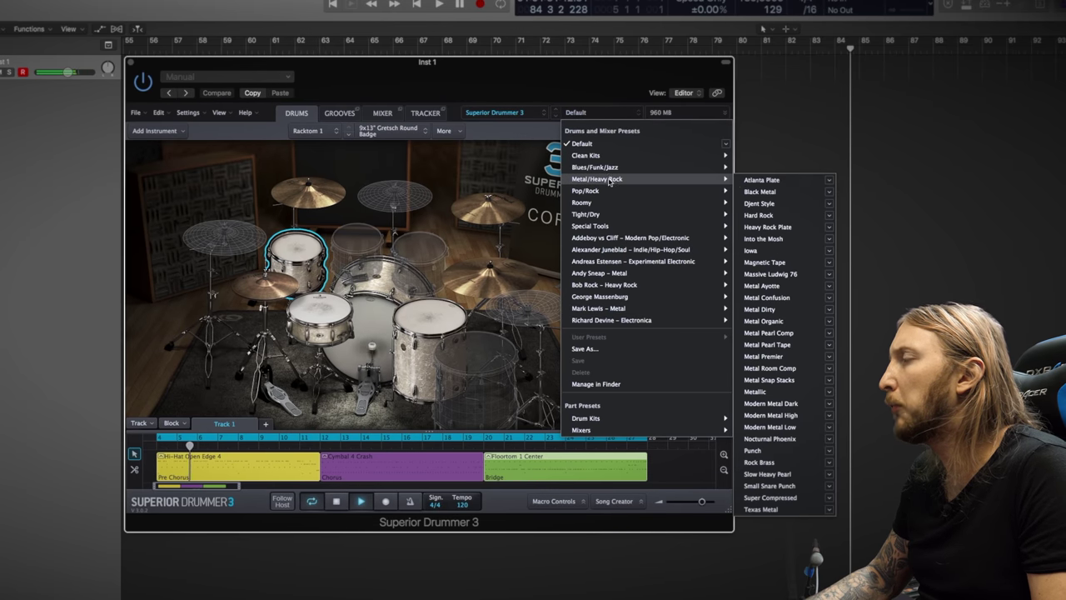
click(781, 207)
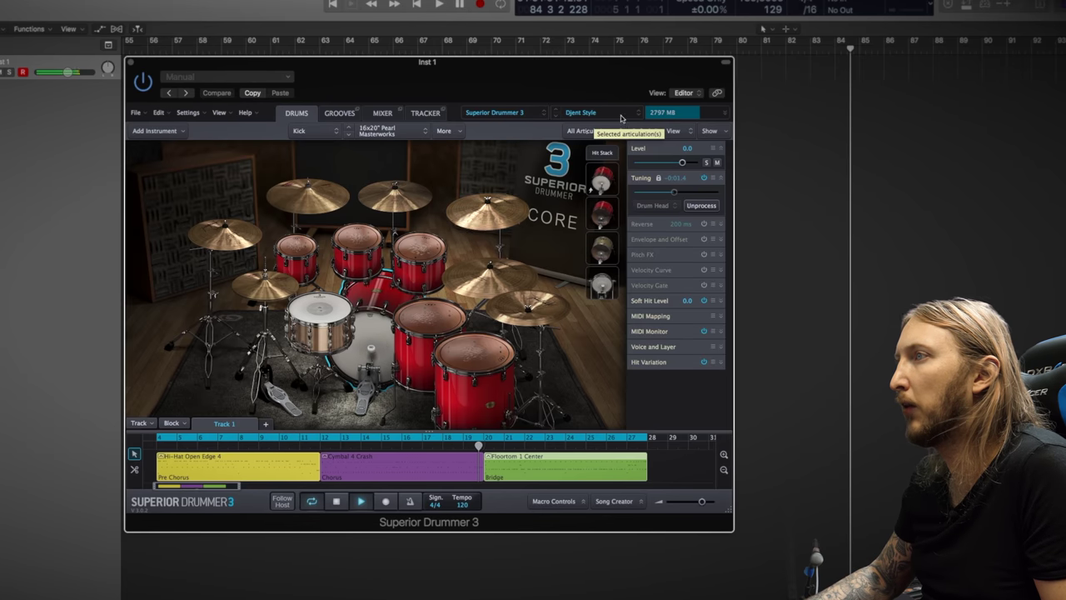
Swap the snare for a 6x14" Pearl Masters Custom and restart playback from the beginning.
click(326, 320)
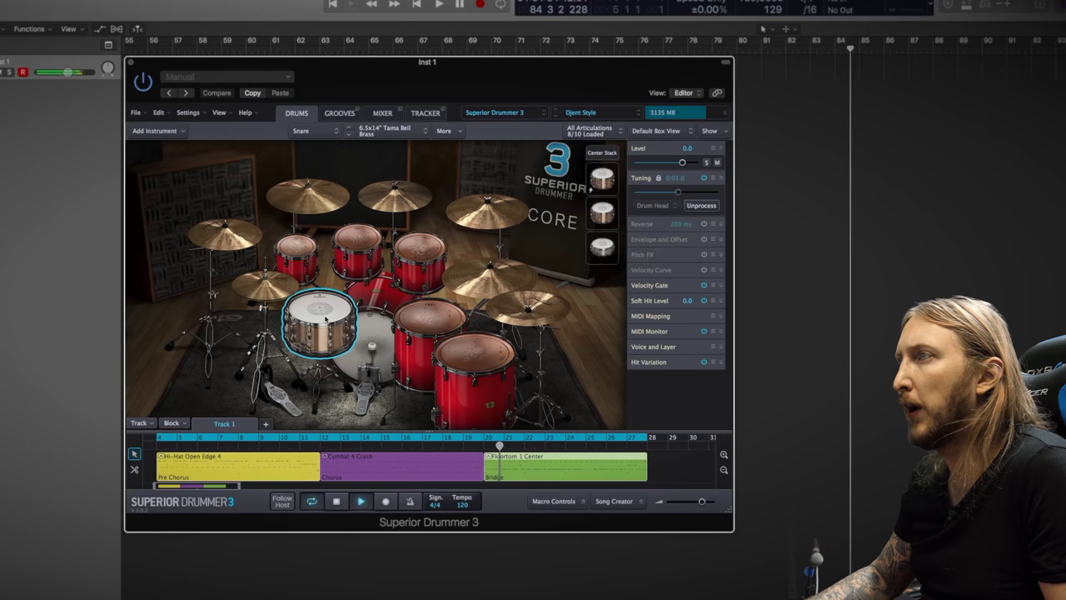
right_click(326, 320)
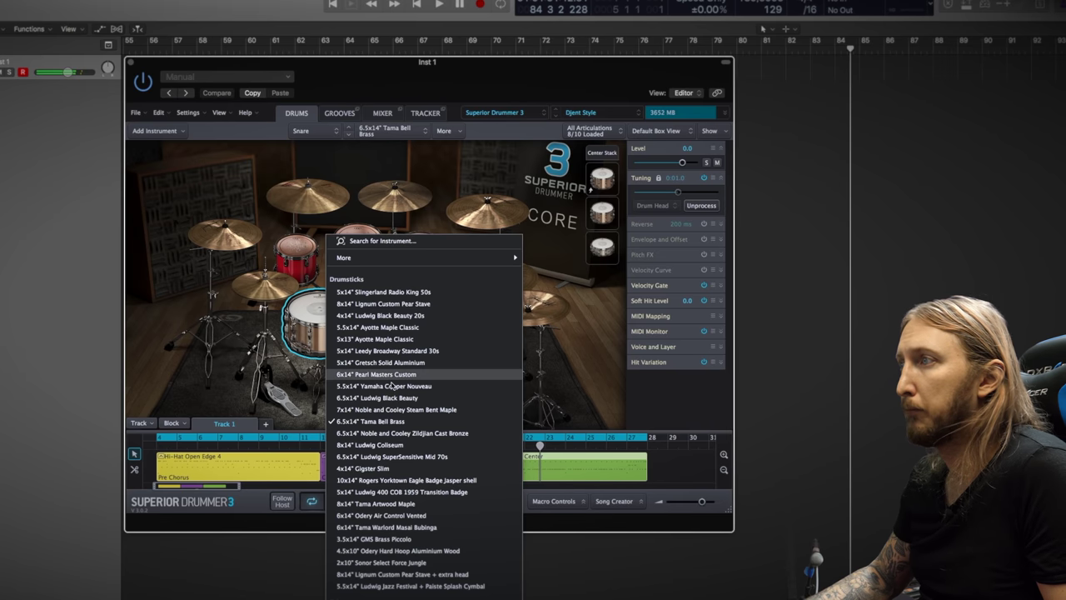
click(391, 375)
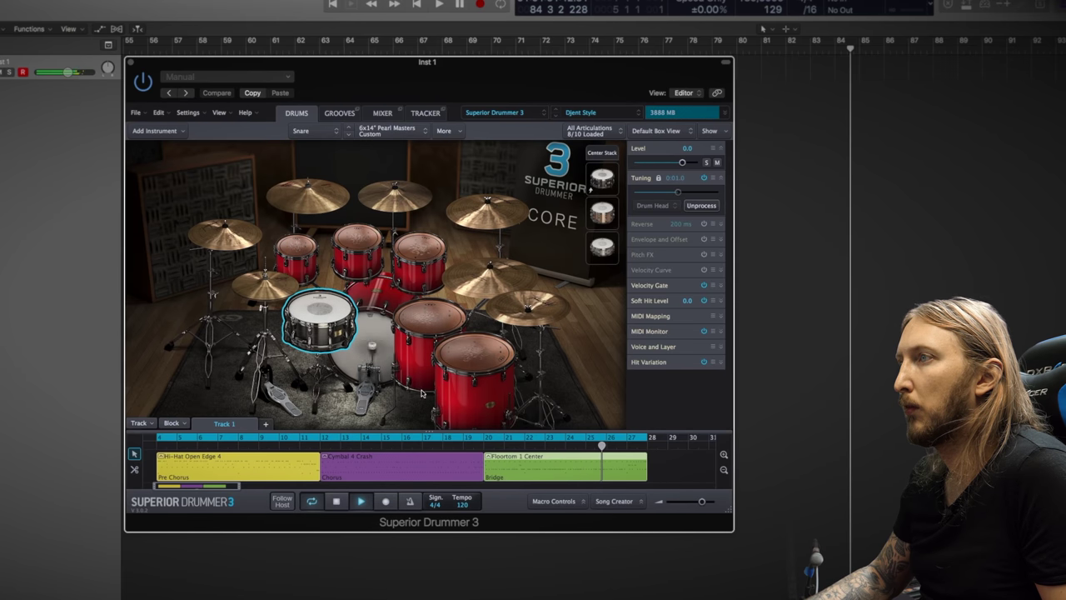
click(161, 437)
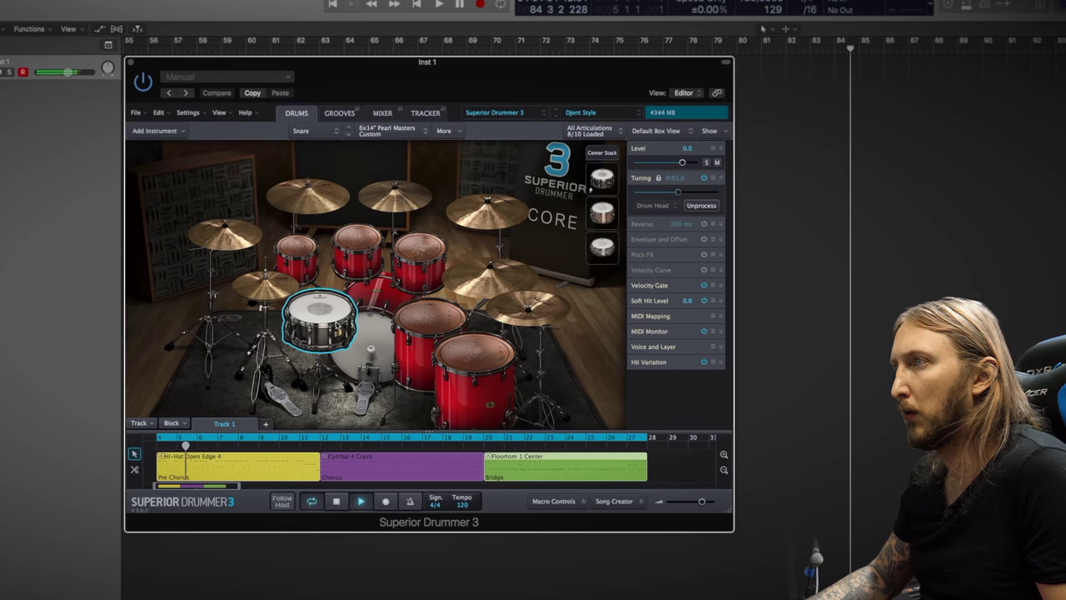
Swap the snare for a 4x14" Gigster Slim and raise its tuning to 0.02.5.
right_click(338, 308)
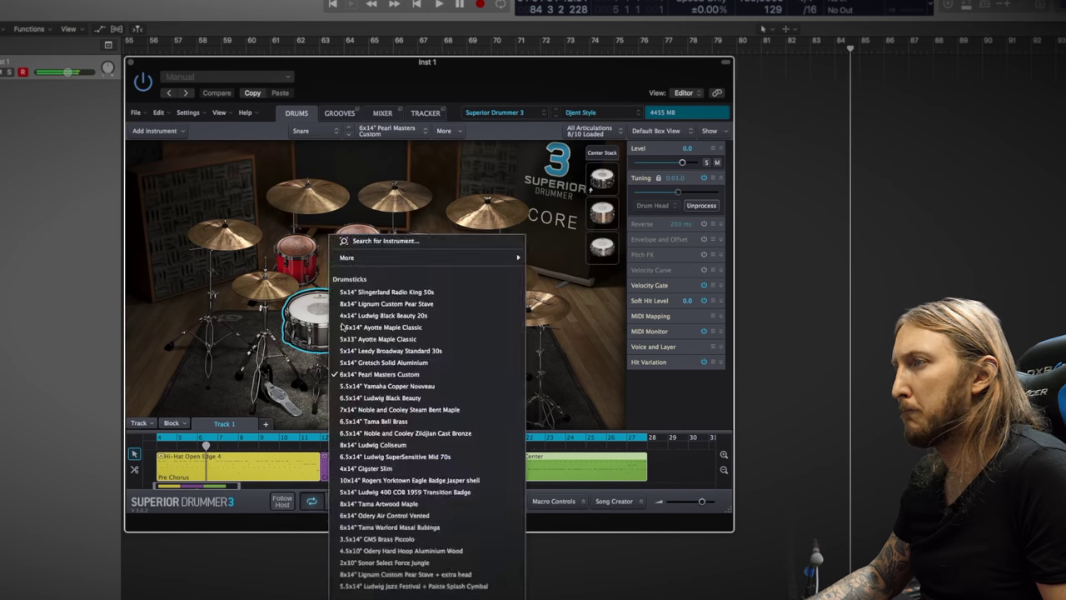
click(398, 470)
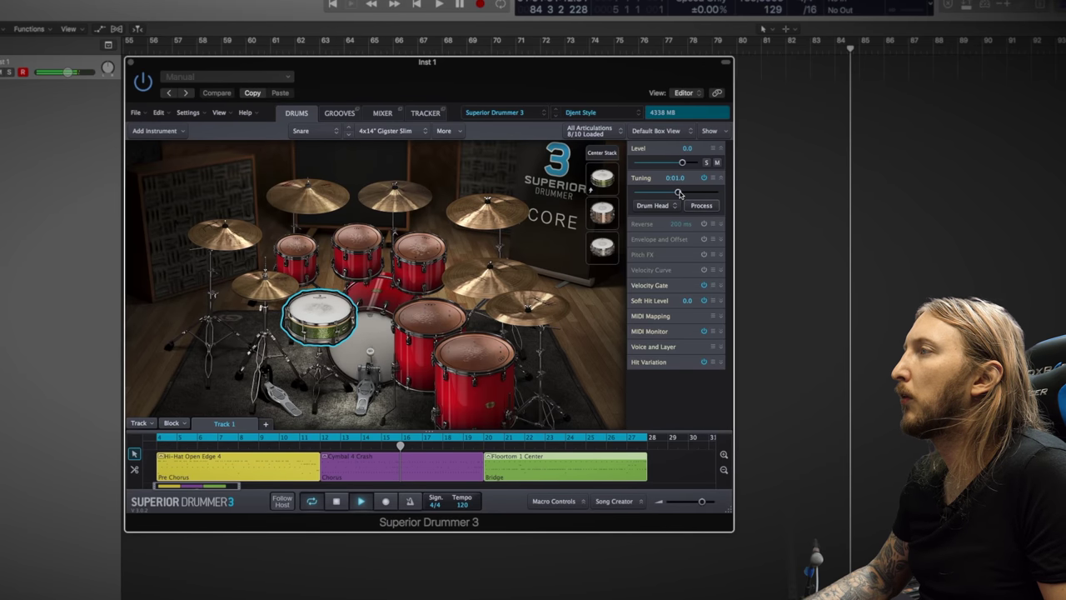
drag(679, 194, 659, 193)
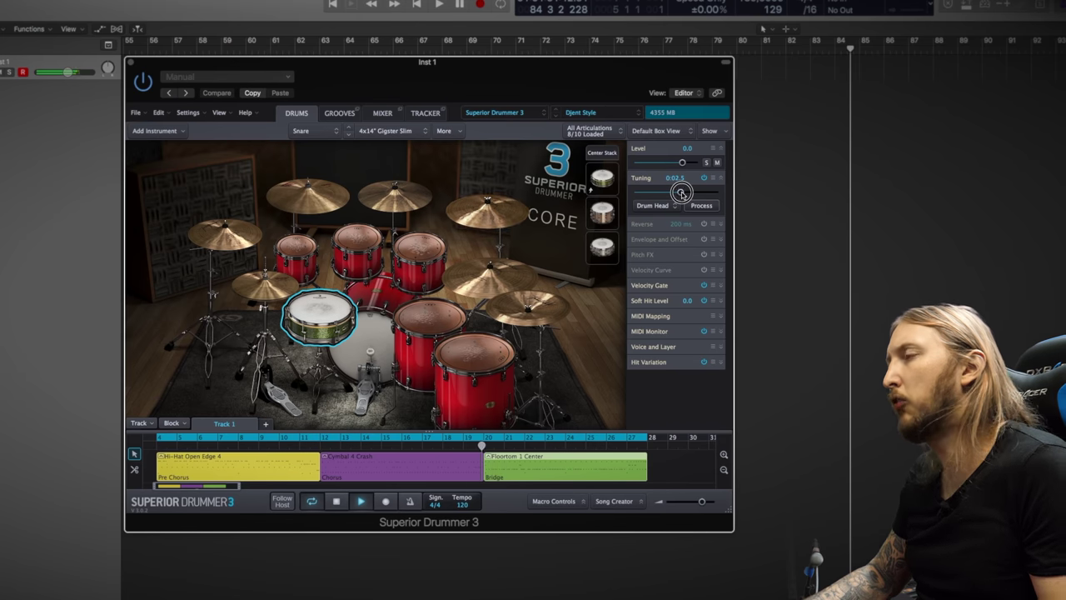
drag(680, 193, 680, 193)
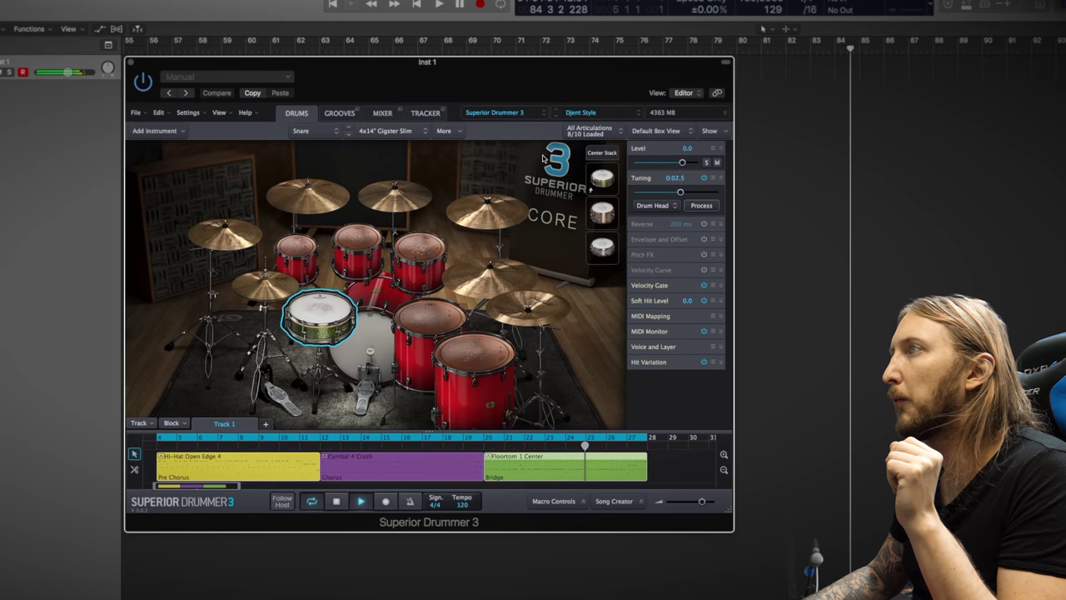
drag(548, 67, 548, 68)
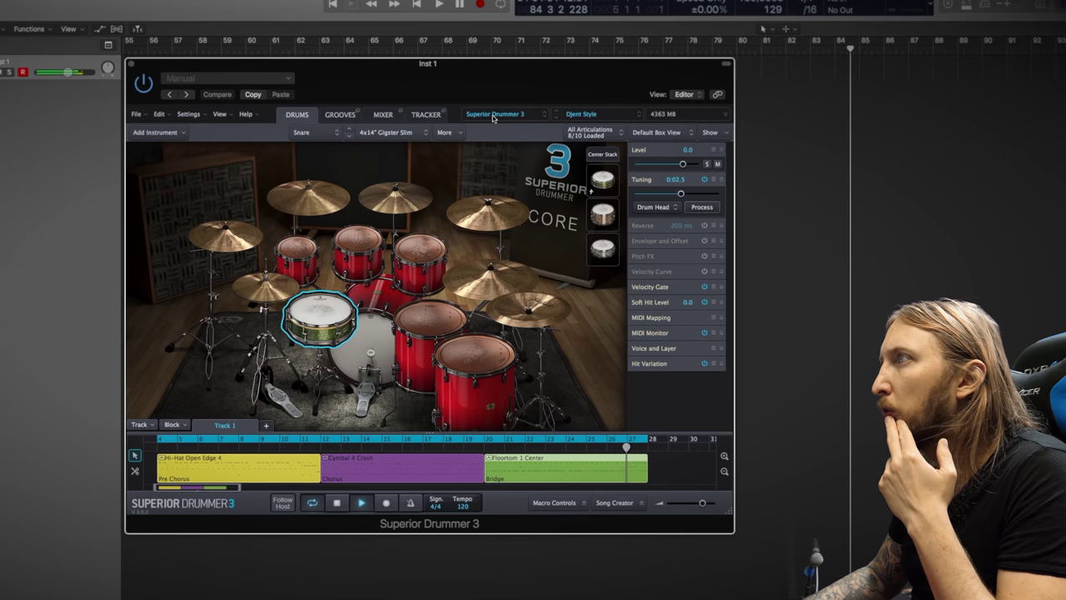
Load the Iowa kit preset from the Drums and Mixer Presets list.
click(579, 114)
mouse_move(633, 180)
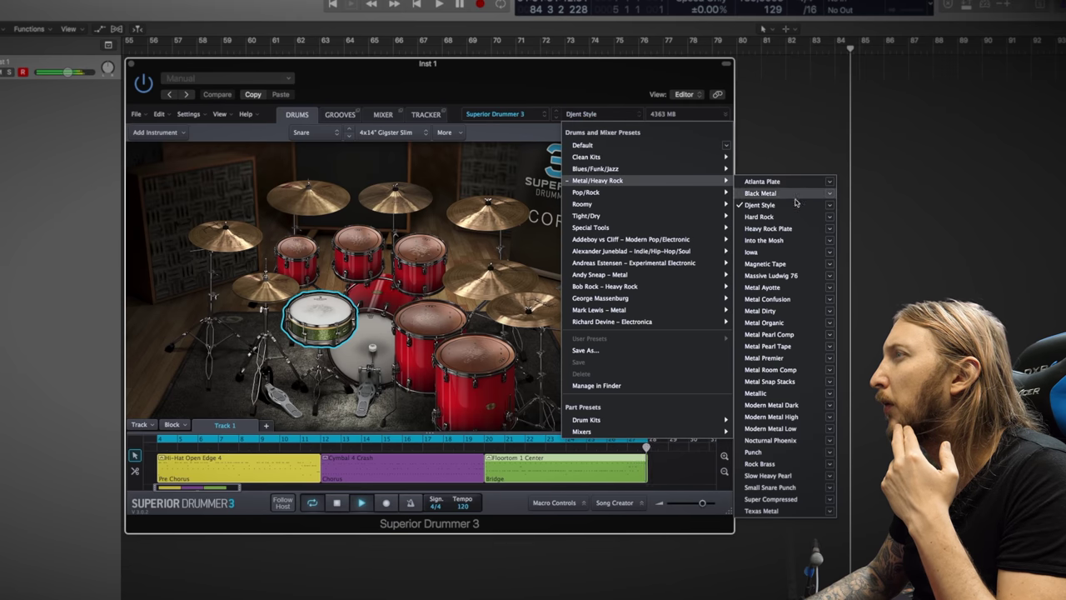
click(782, 253)
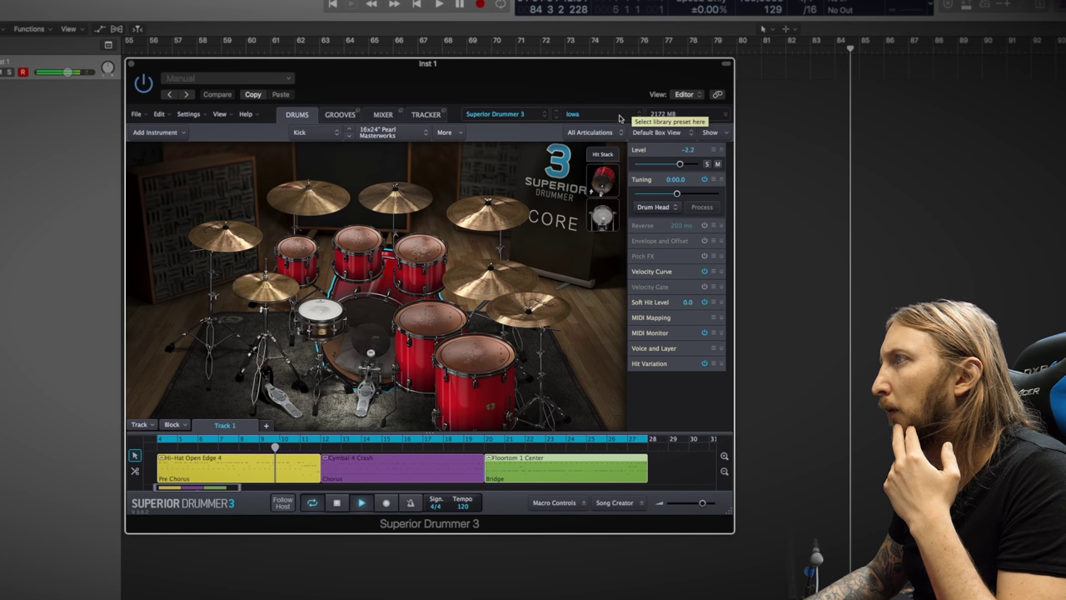
Reopen the preset list and check the memory details, with Texas Metal at 1602 MB.
click(620, 118)
mouse_move(638, 180)
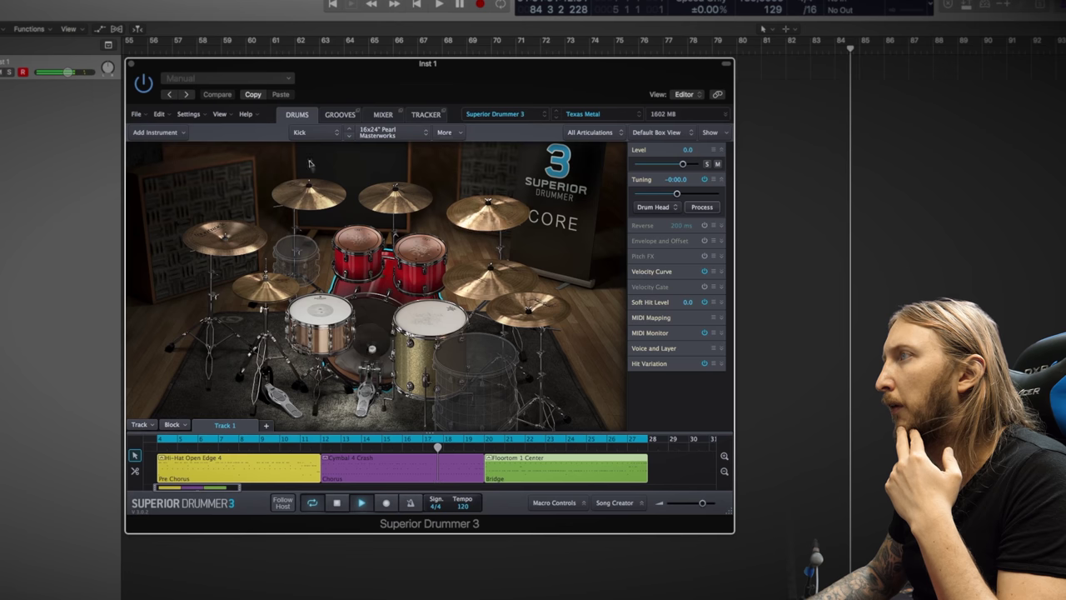
click(672, 117)
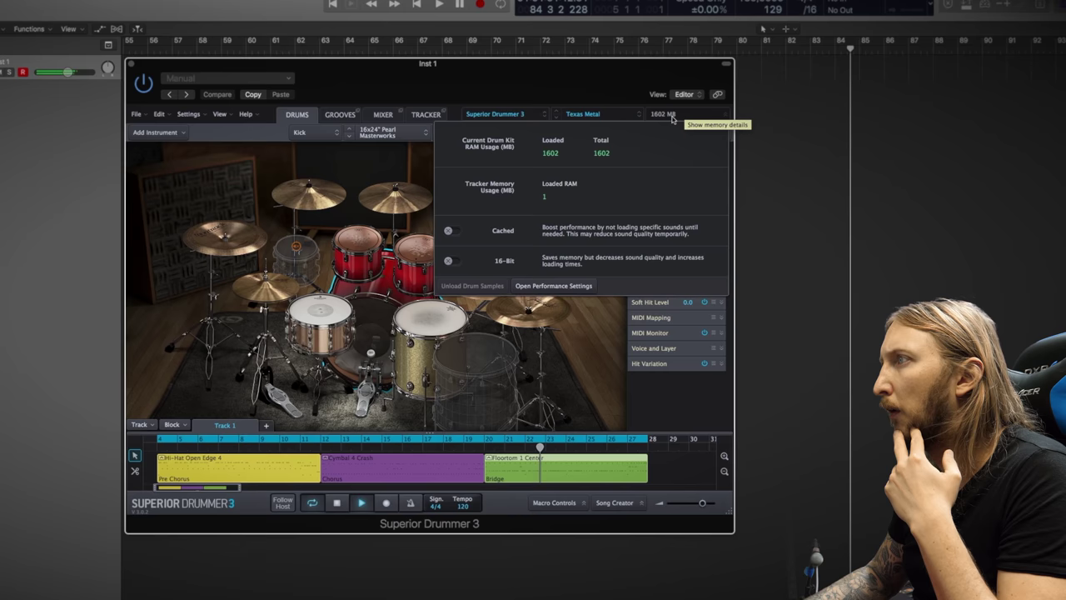
click(672, 119)
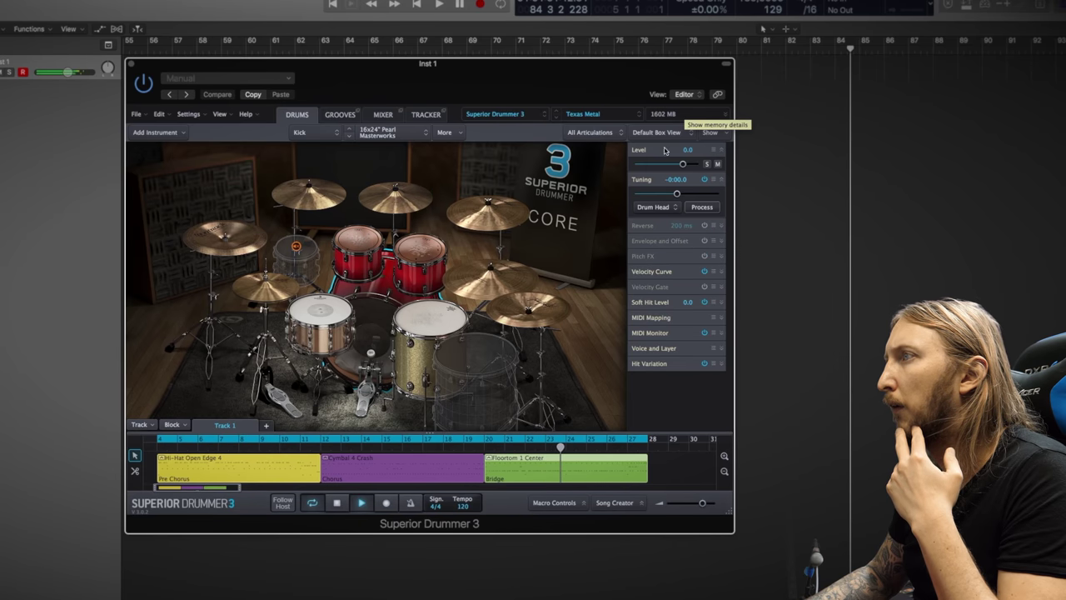
Load the Metal Premier preset, then choose Andy Sneap Kit 1 from Andy Sneap – Metal.
click(616, 116)
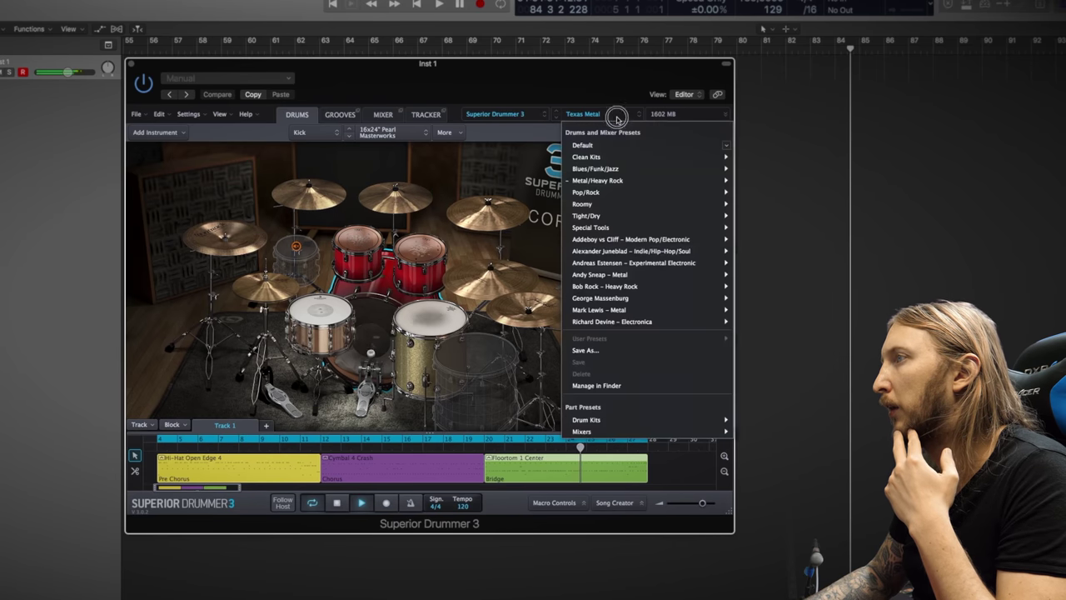
mouse_move(702, 187)
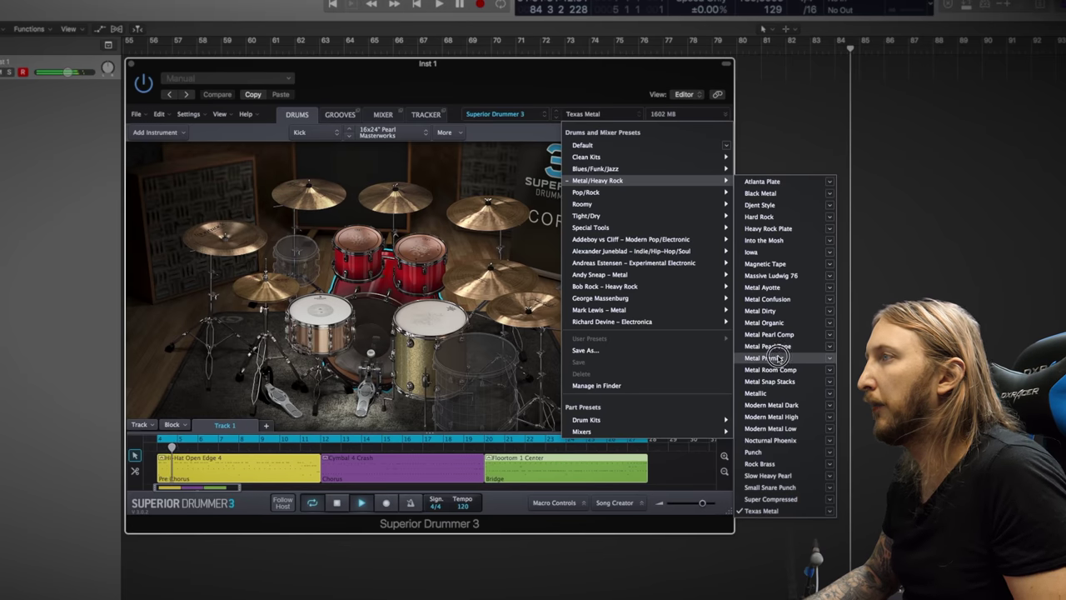
click(592, 274)
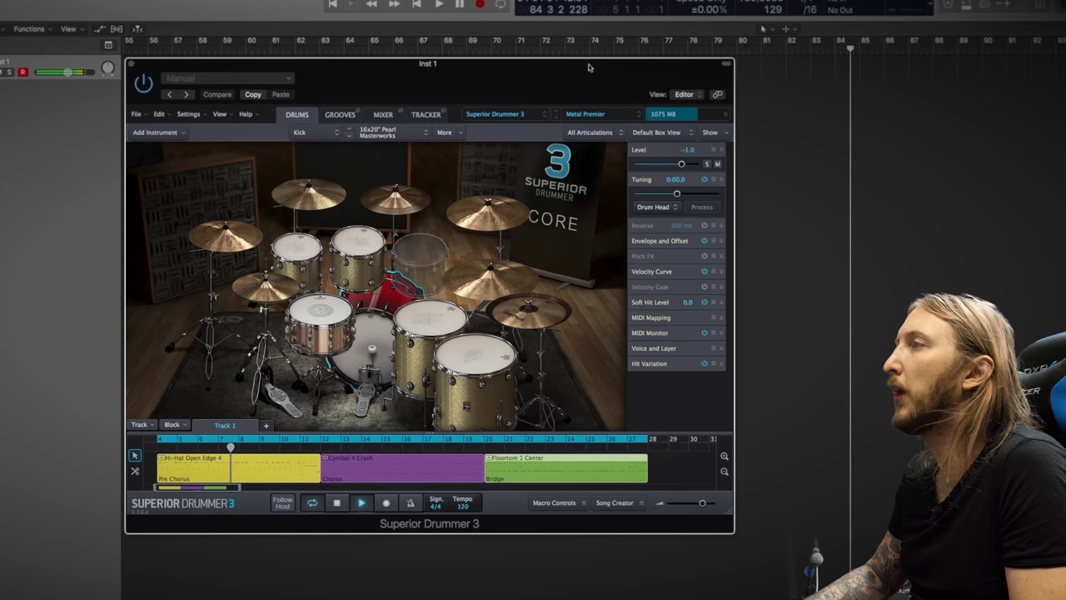
click(609, 111)
mouse_move(633, 288)
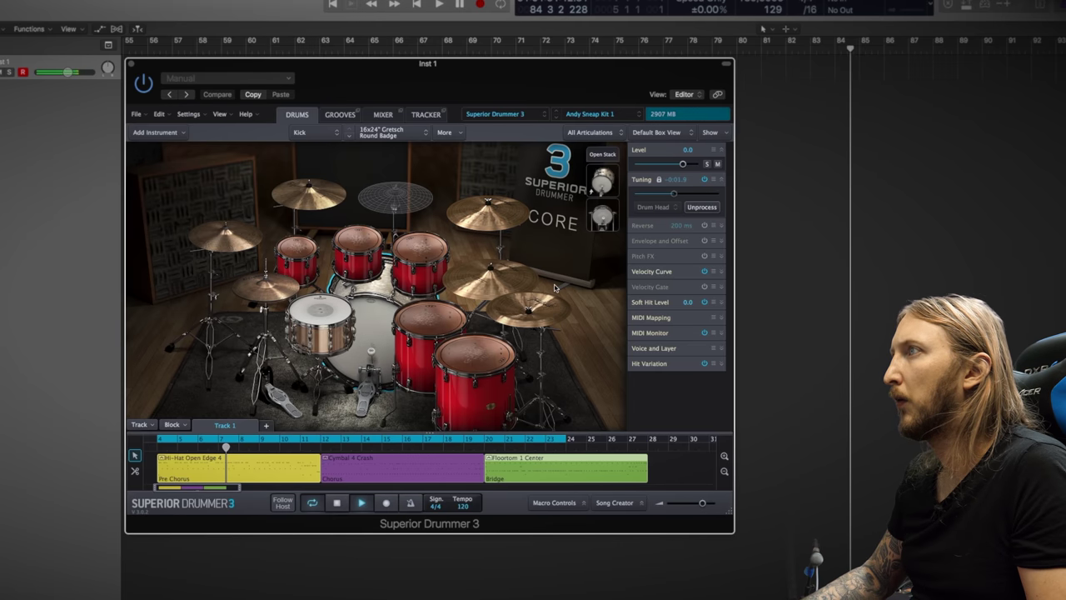
Try the Mark Lewis Ludmire kit, settle on Pearl 88 Kit, and stop playback.
click(596, 117)
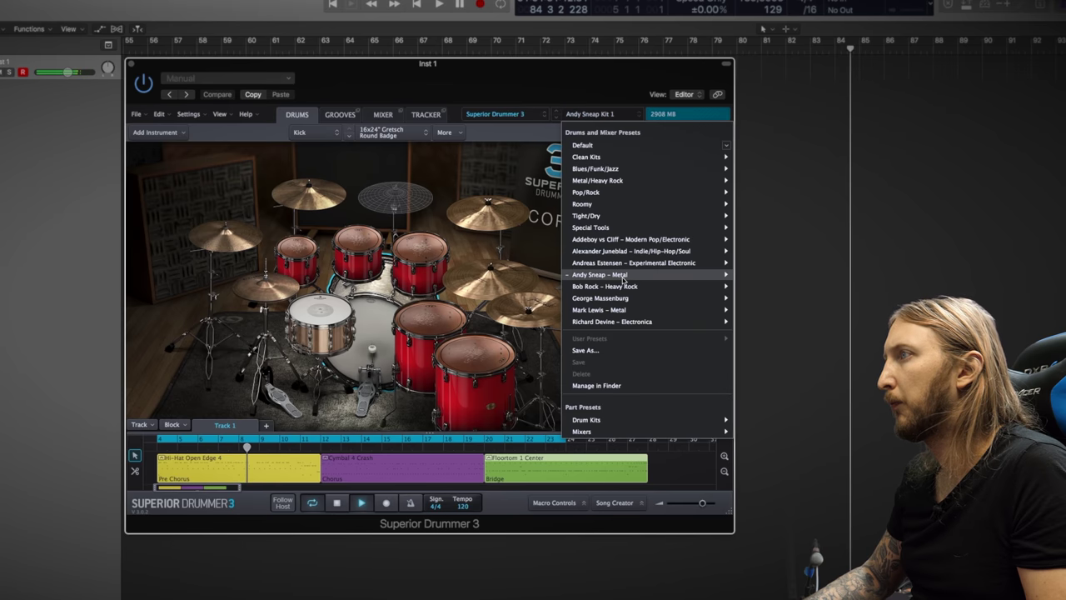
mouse_move(718, 311)
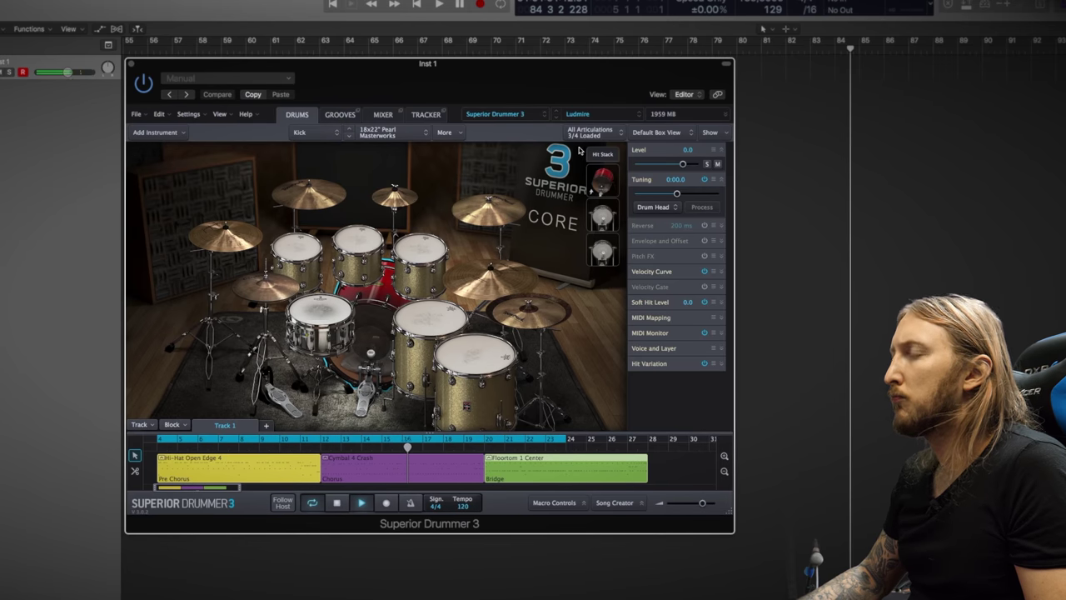
click(592, 115)
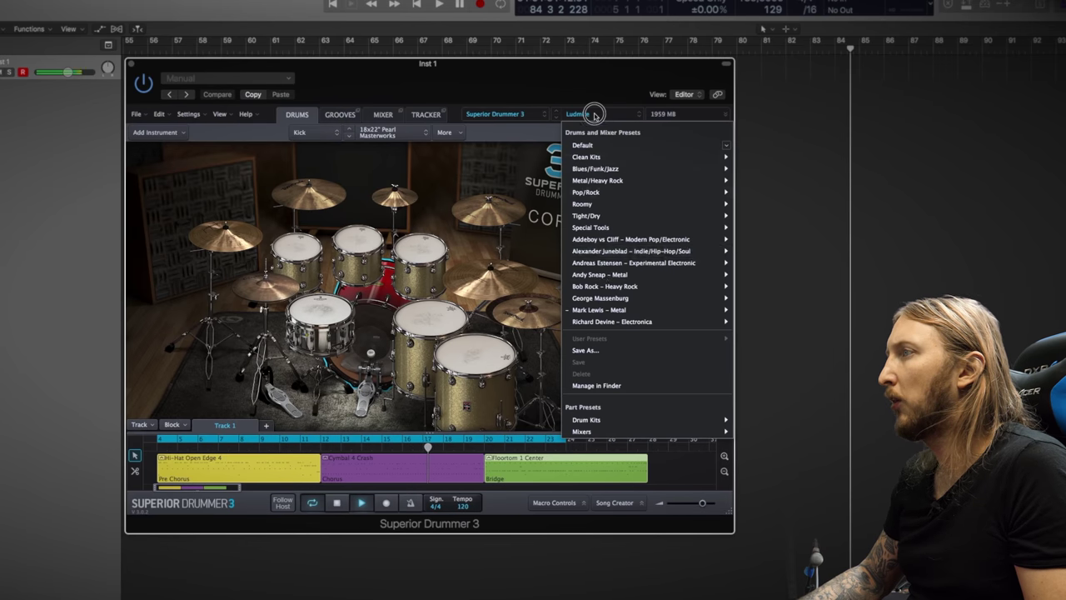
mouse_move(626, 311)
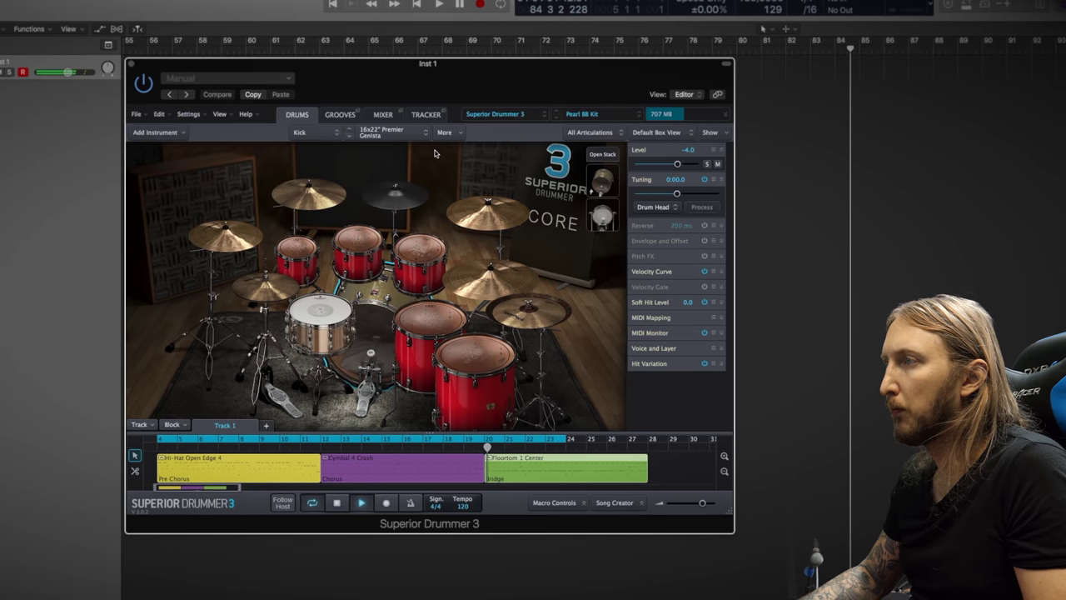
click(337, 503)
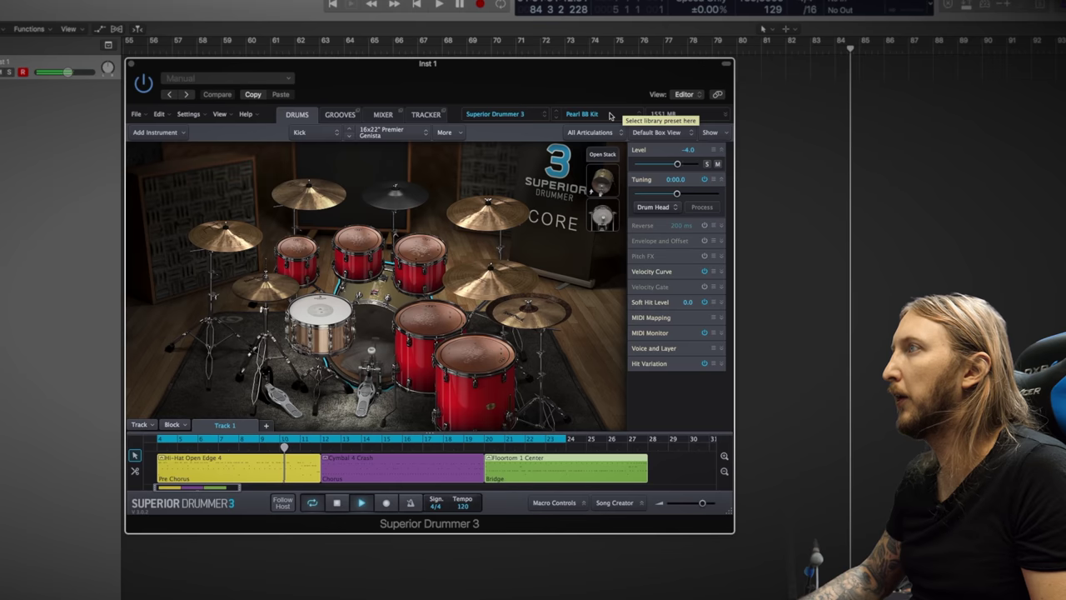
click(609, 115)
mouse_move(667, 310)
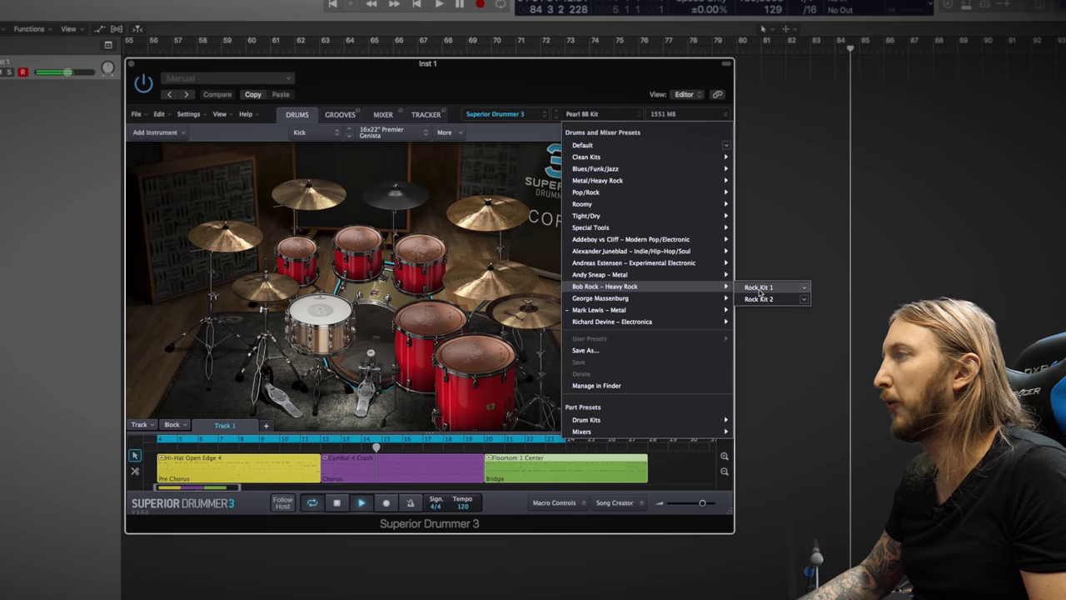
Try the Rock Kit 1 preset, then load Metal Ayotte and shift the window down-right.
click(759, 288)
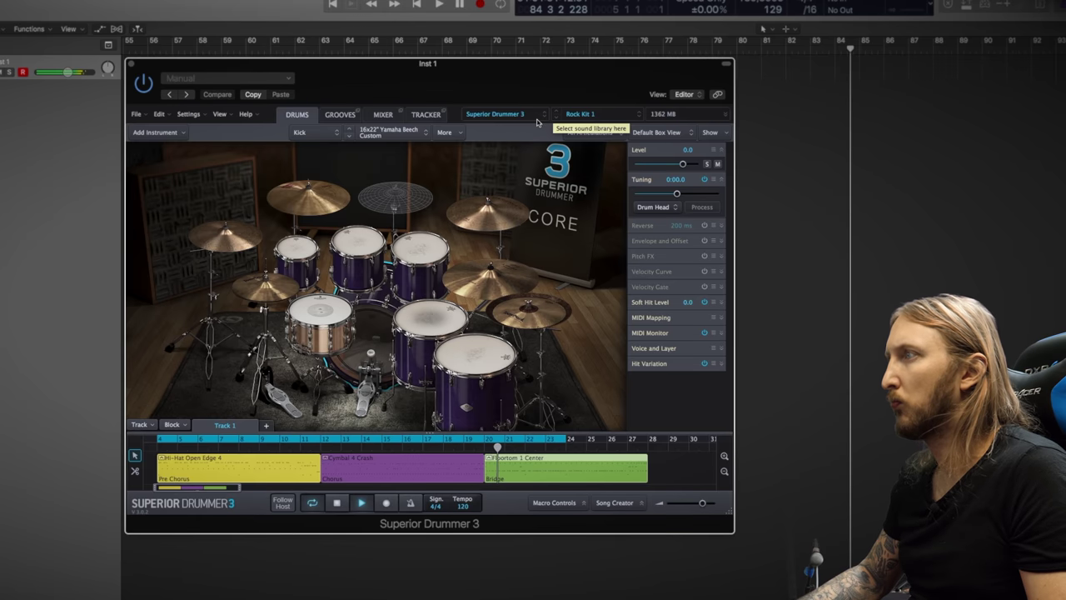
click(598, 117)
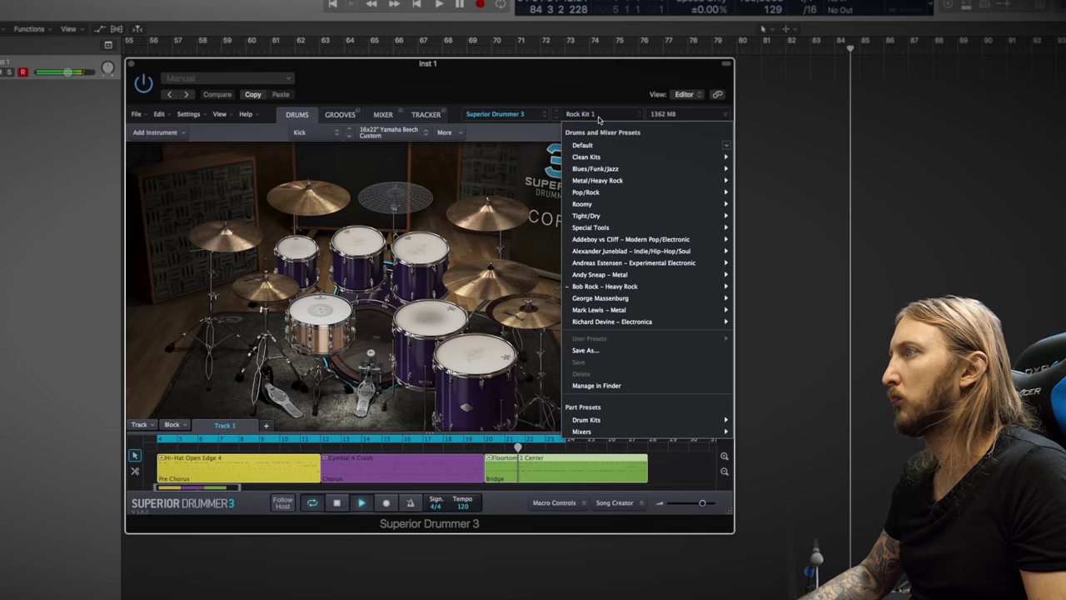
click(597, 228)
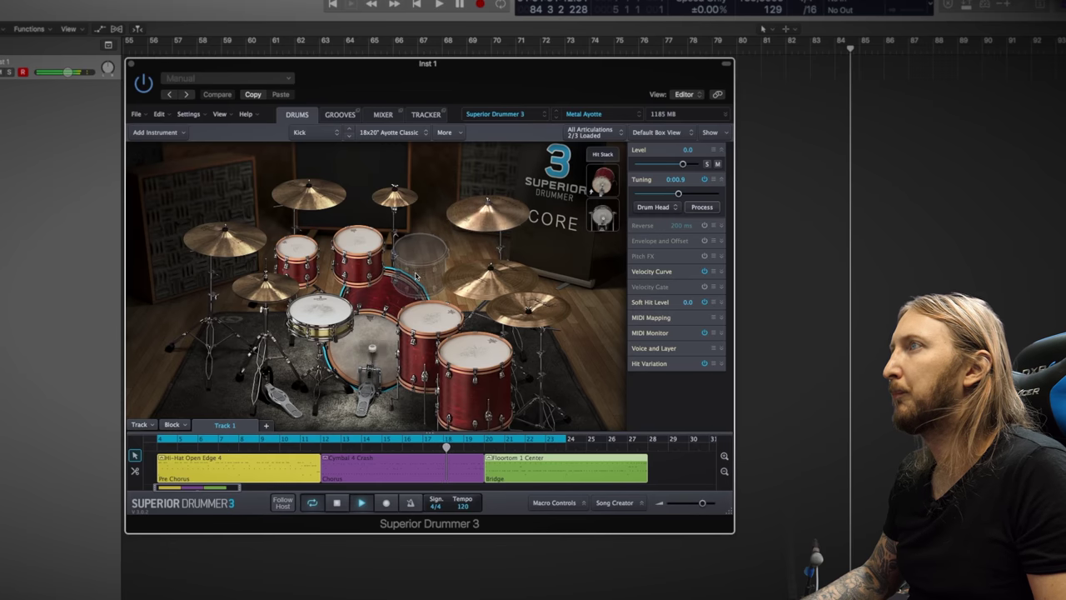
drag(412, 68, 472, 91)
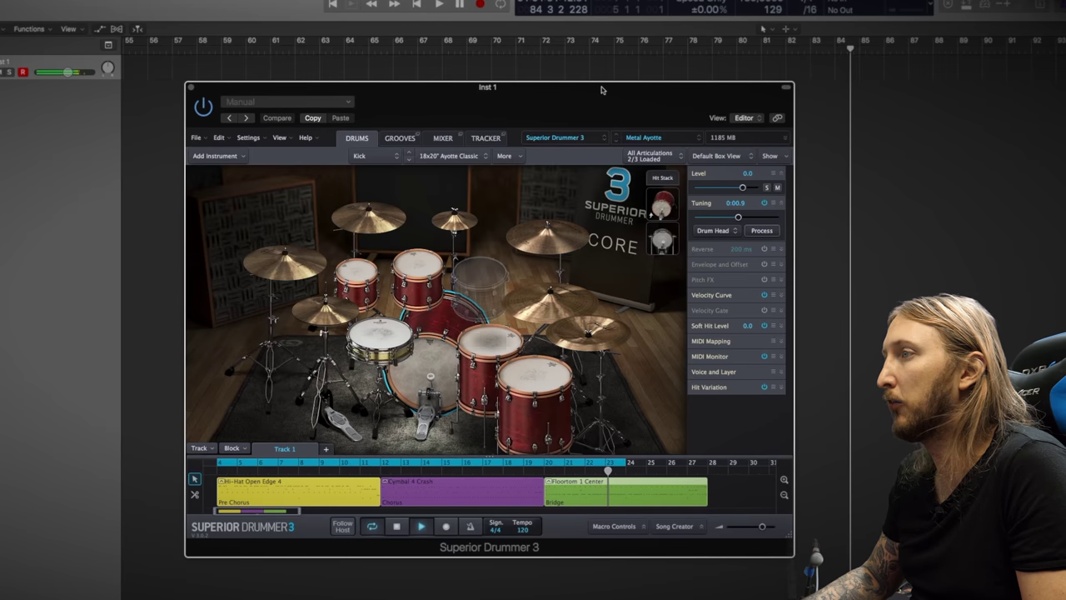
mouse_move(638, 105)
mouse_down()
mouse_move(650, 127)
mouse_move(628, 110)
mouse_up()
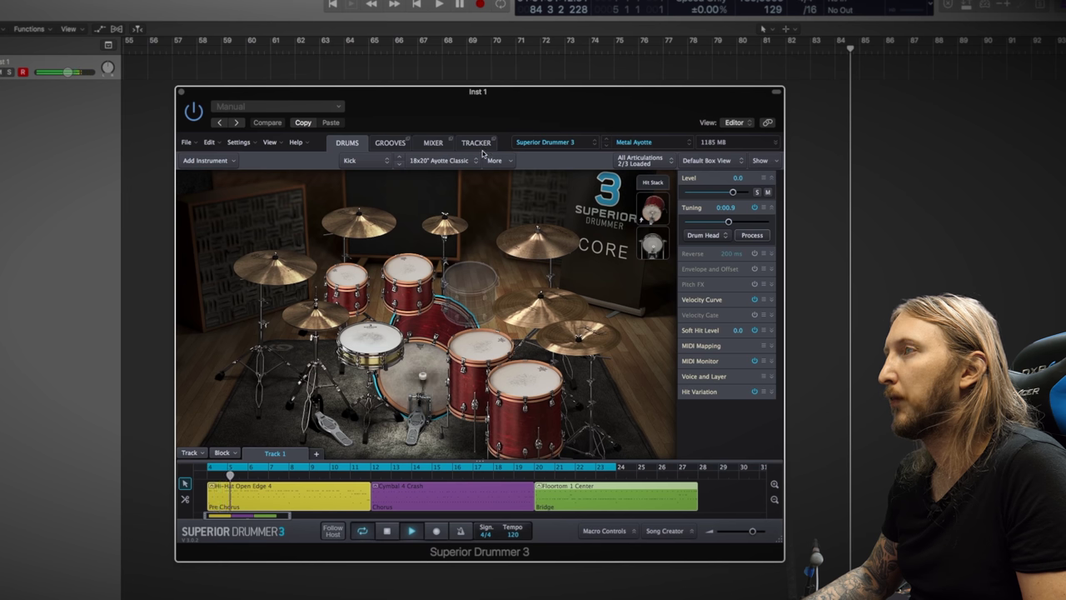
On the Mixer page, check the snare's Comp send level and Classic Compressor settings.
click(435, 143)
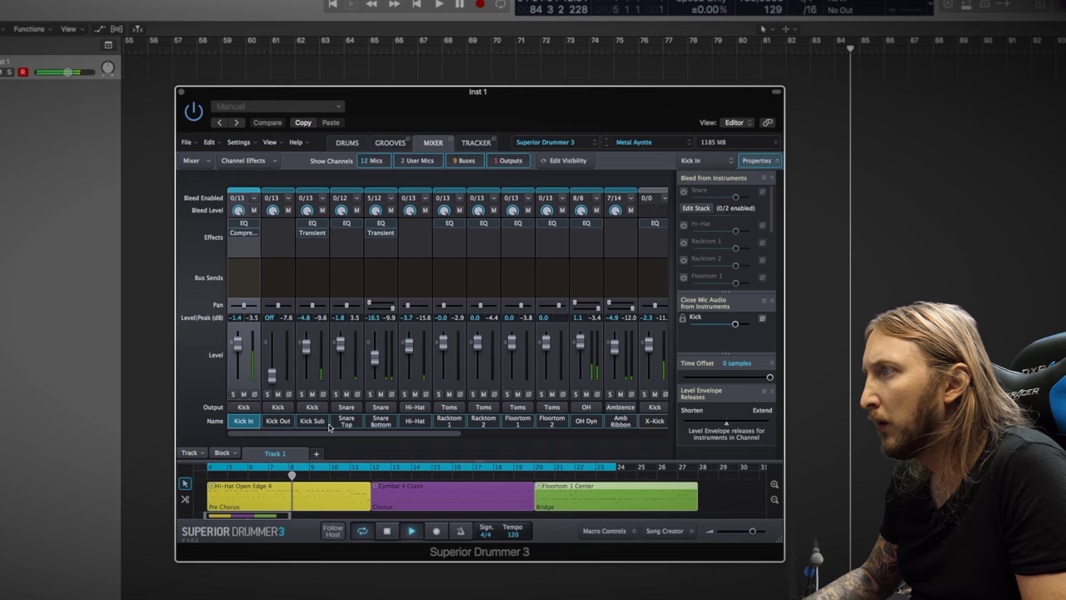
drag(438, 433, 586, 439)
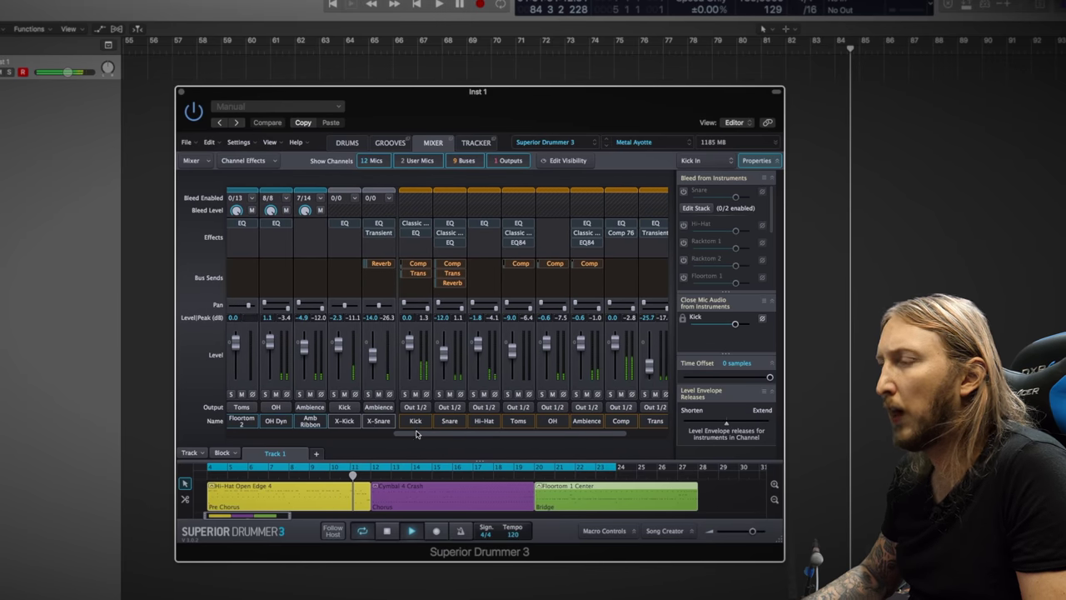
scroll(400, 436, right, 2)
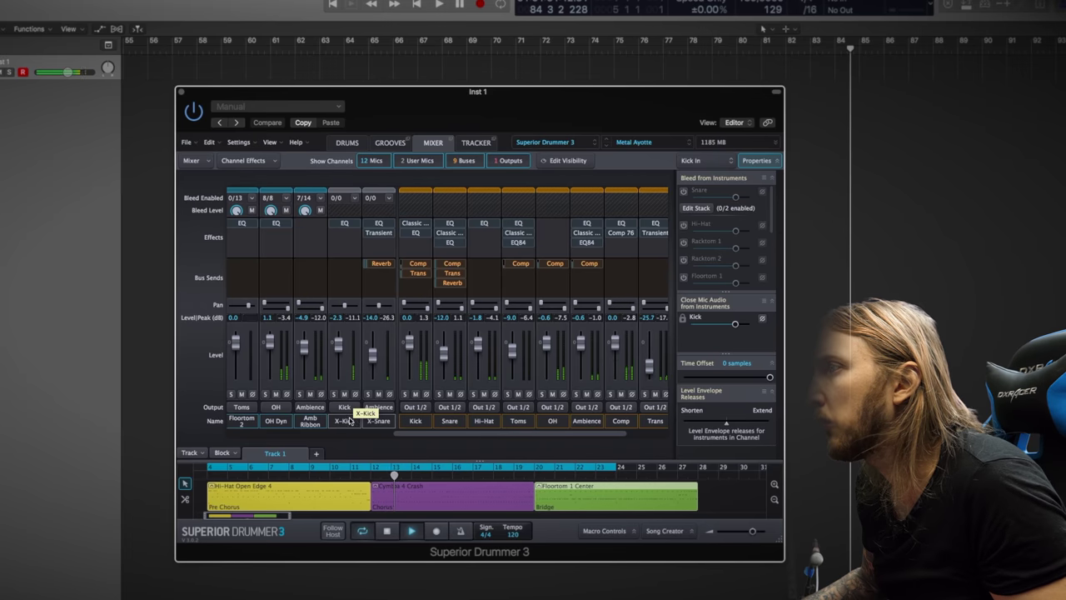
scroll(409, 431, right, 2)
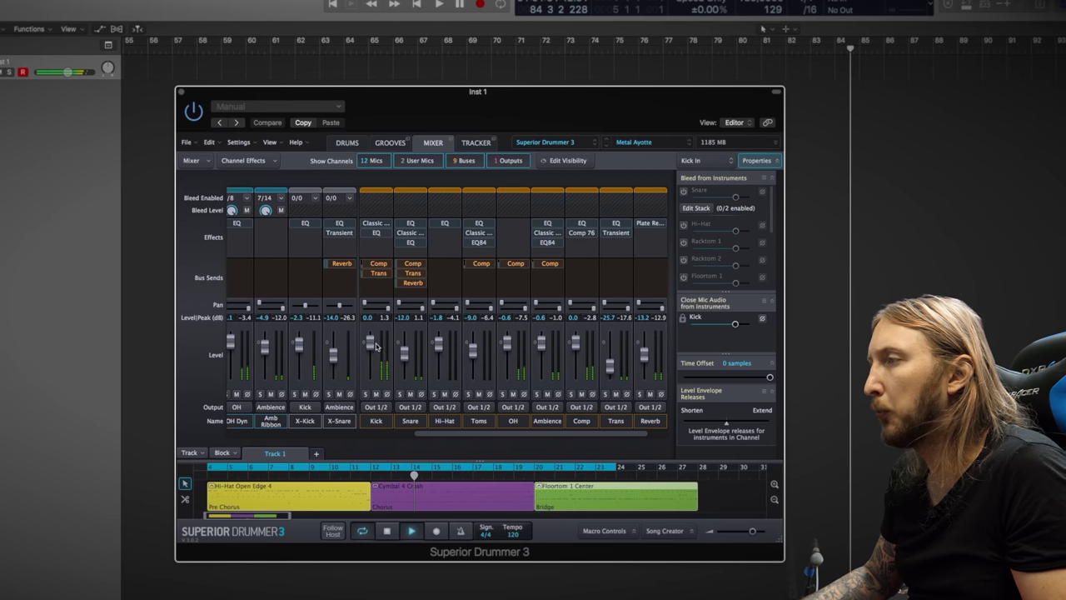
scroll(442, 374, right, 1)
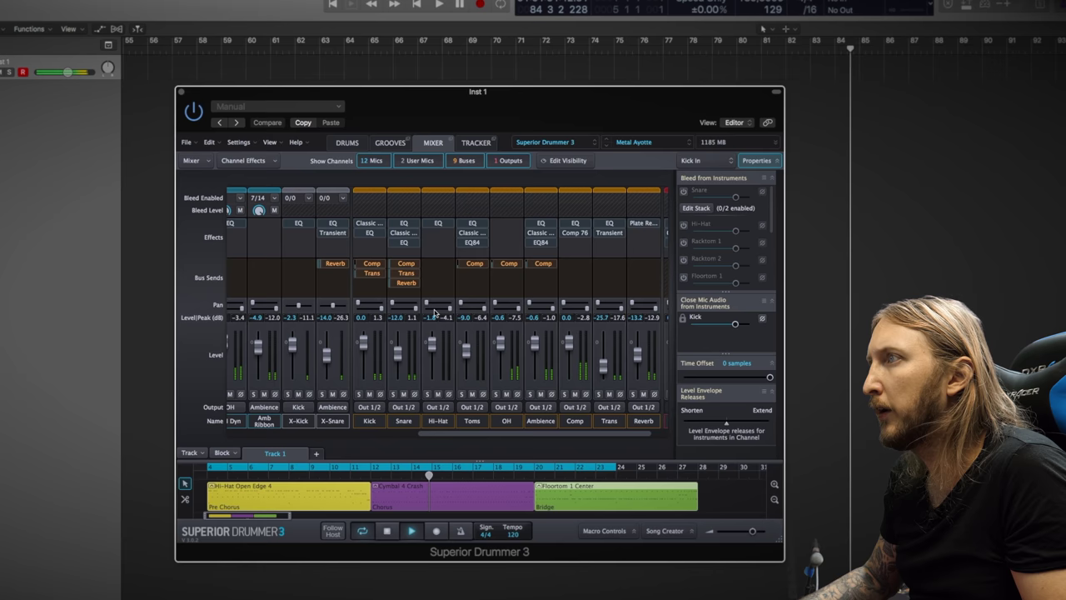
click(409, 266)
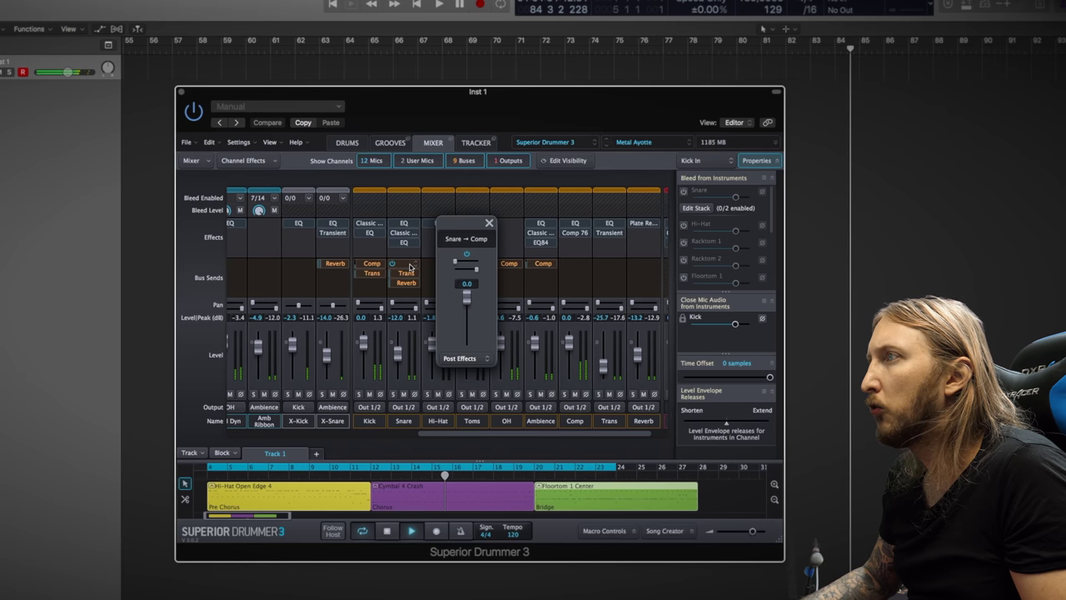
click(489, 224)
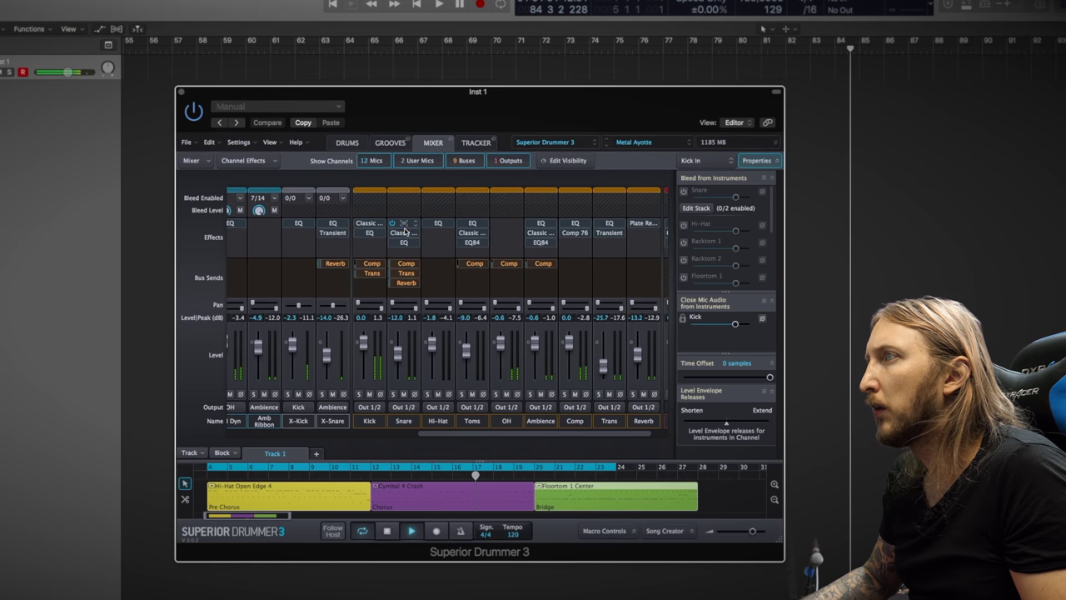
click(404, 236)
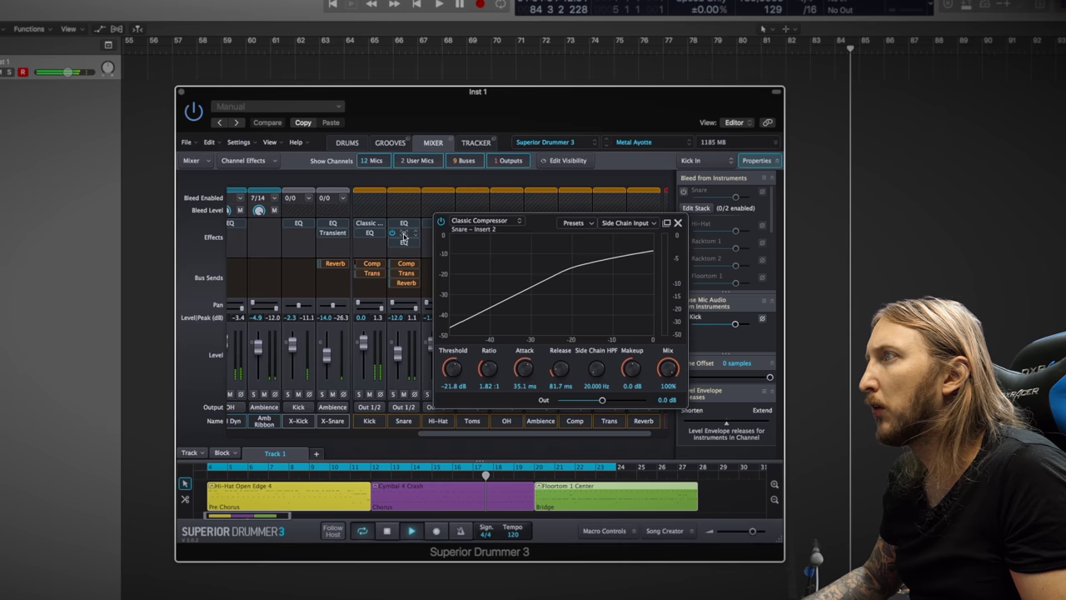
click(678, 223)
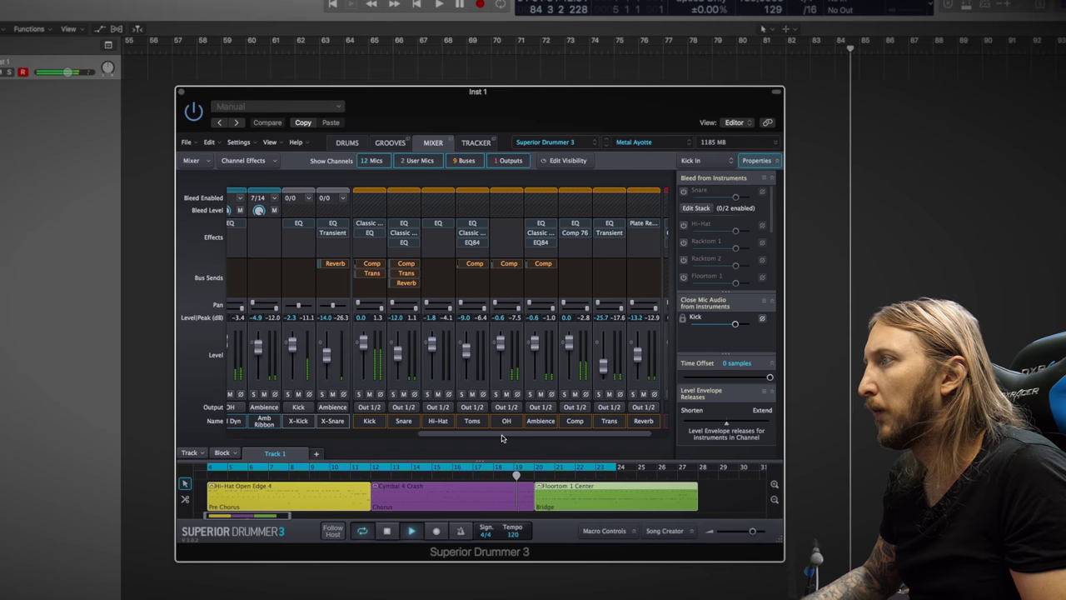
Inspect the Out 1/2 channel's EQ84 and compressor, then bring up the effects list for its empty insert.
drag(501, 436, 542, 432)
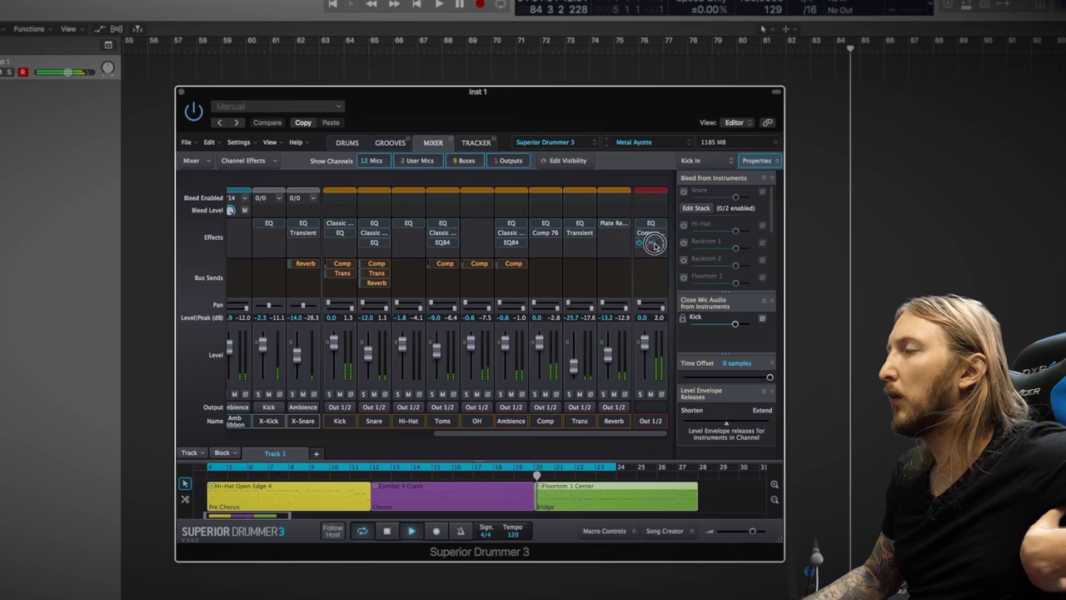
click(651, 242)
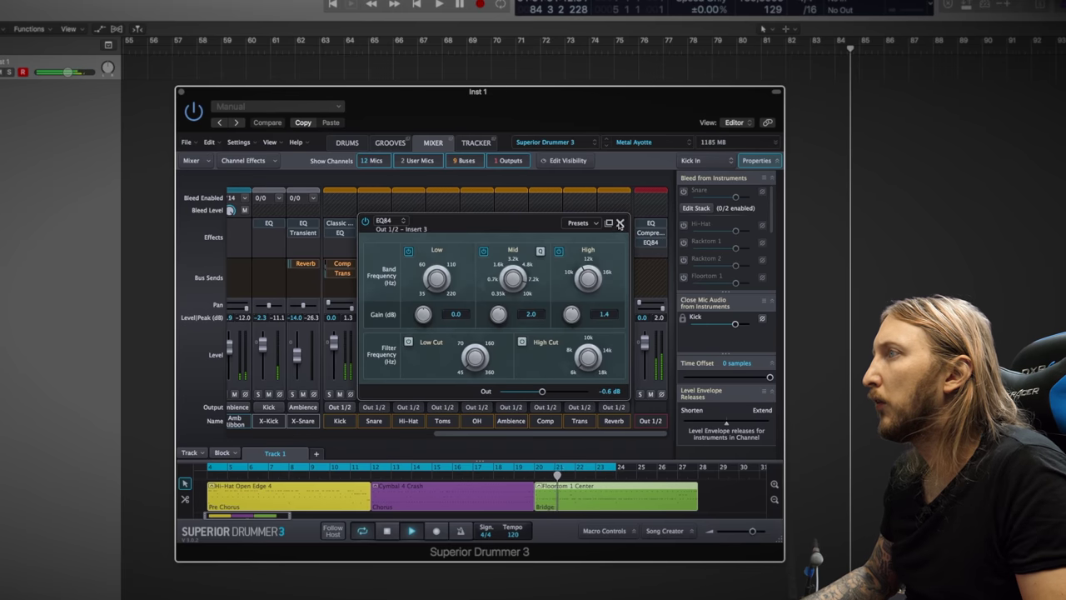
click(621, 224)
click(650, 233)
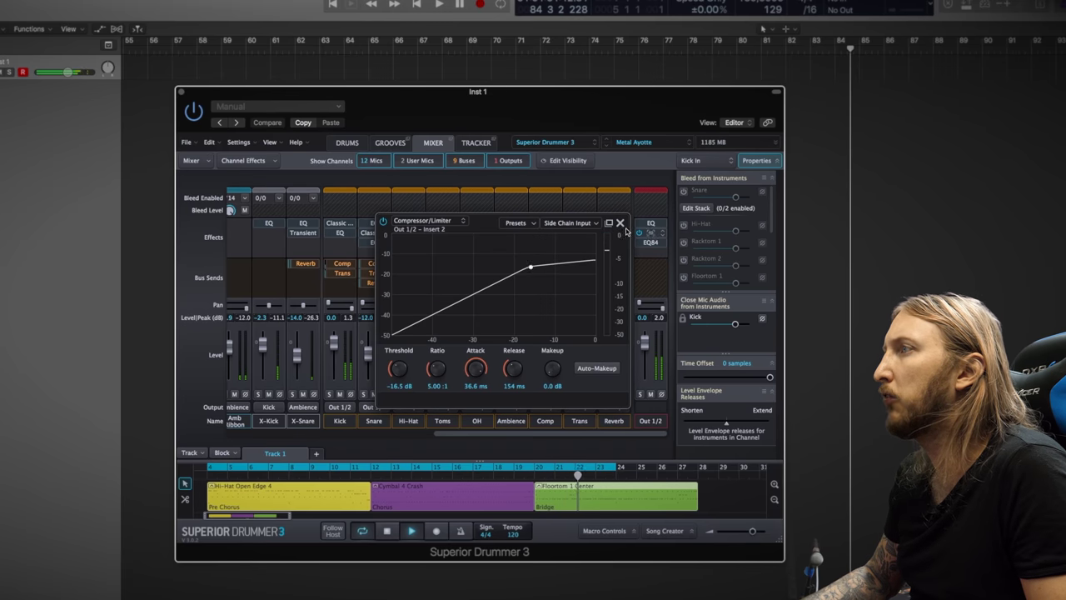
click(621, 224)
click(652, 243)
click(622, 225)
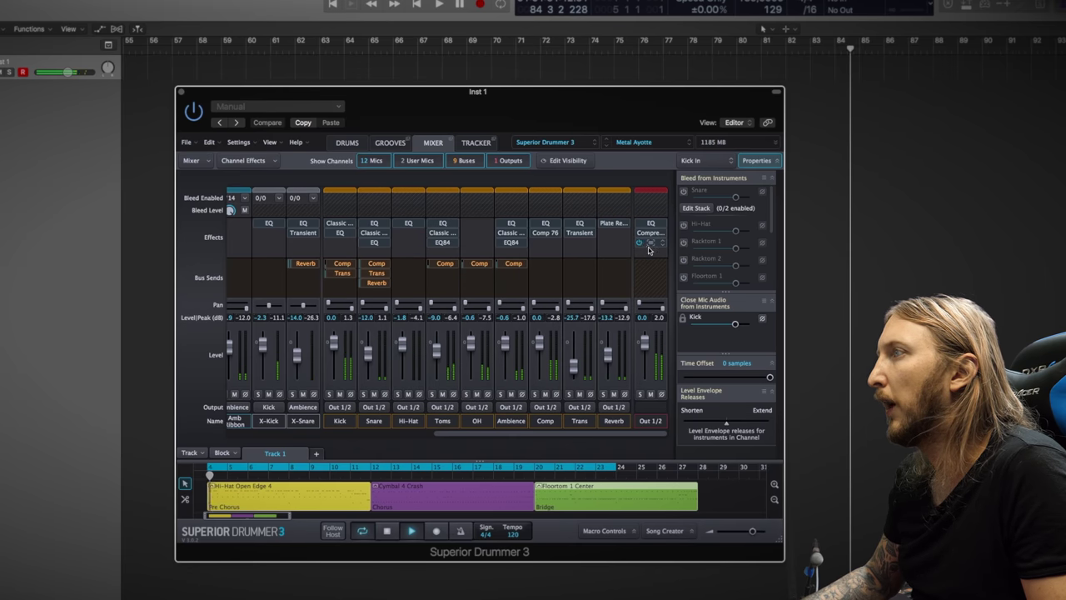
click(653, 254)
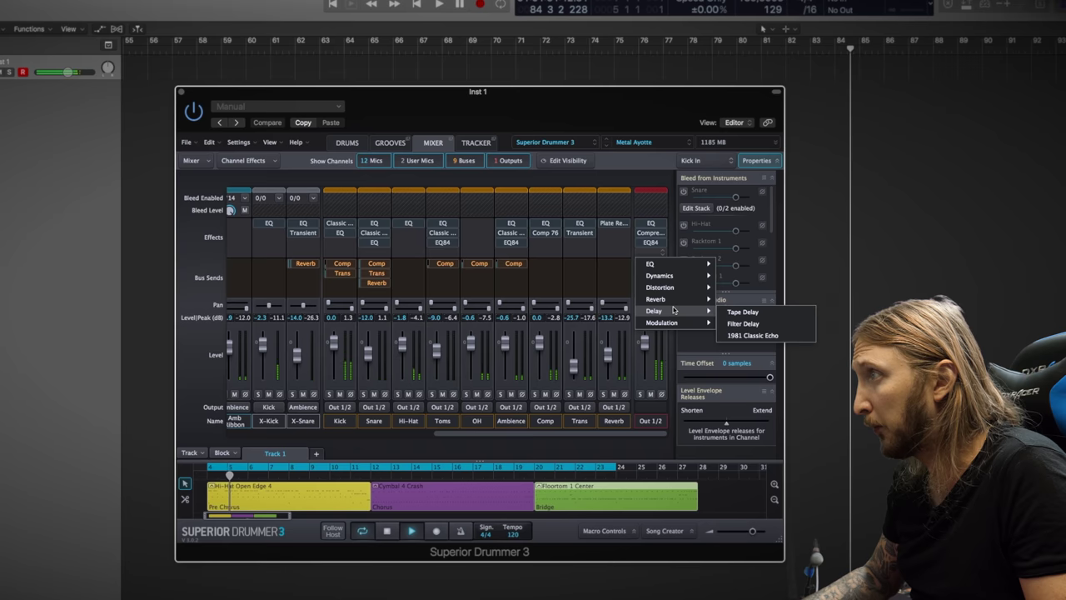
Add Punch Exciter 361 to the last channel with compression raised to 70%.
mouse_move(676, 276)
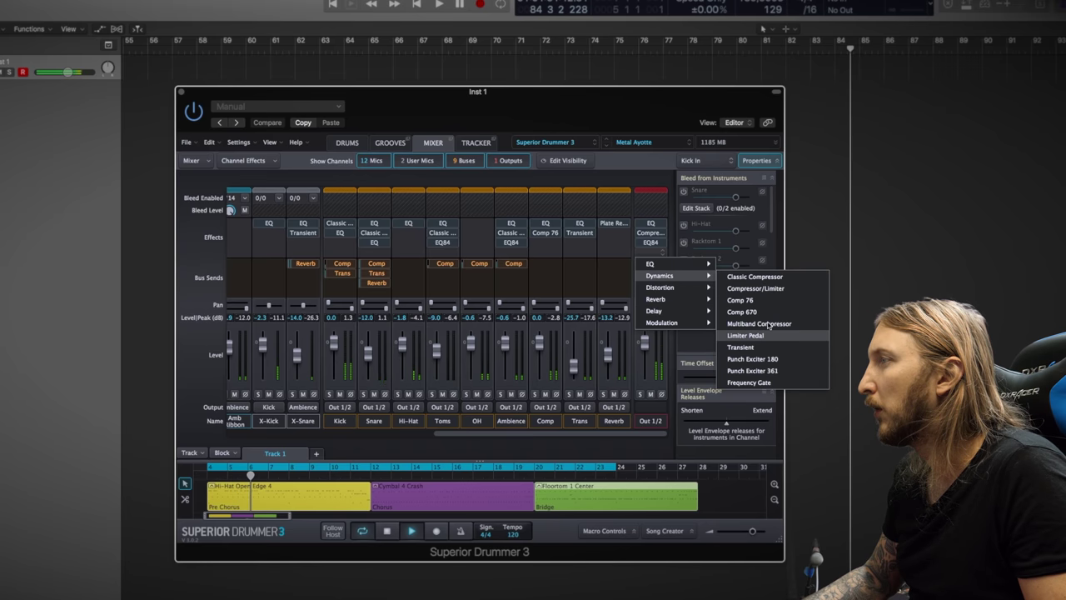
click(752, 370)
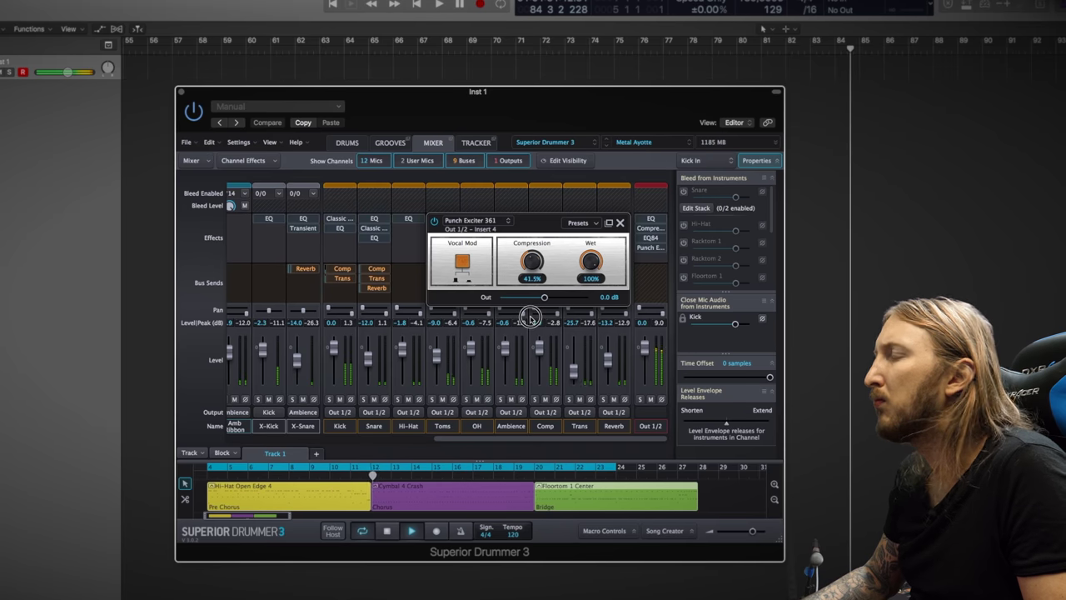
drag(532, 265, 532, 243)
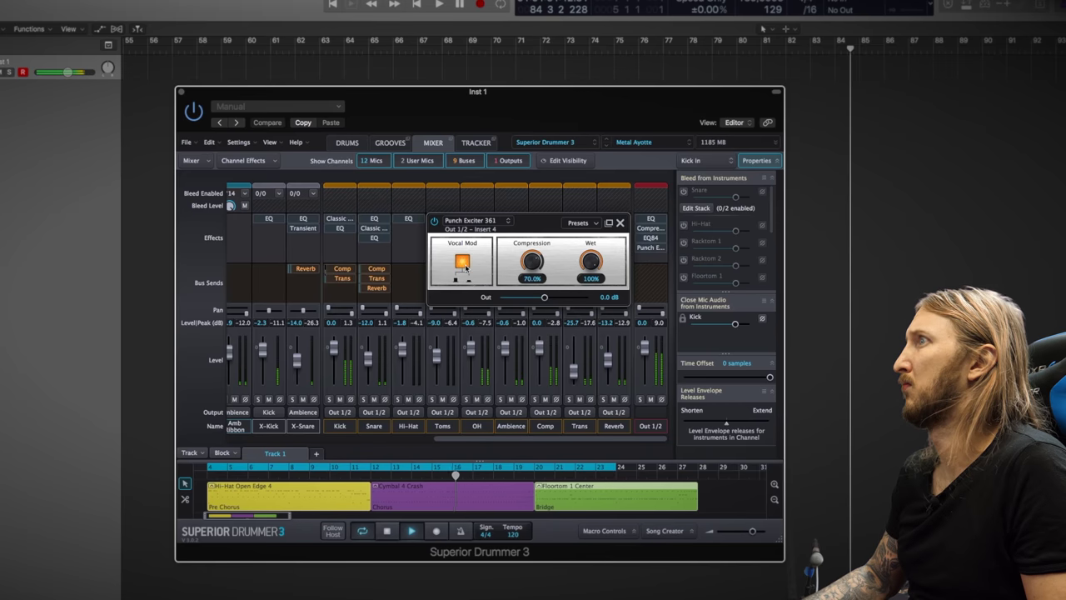
click(428, 230)
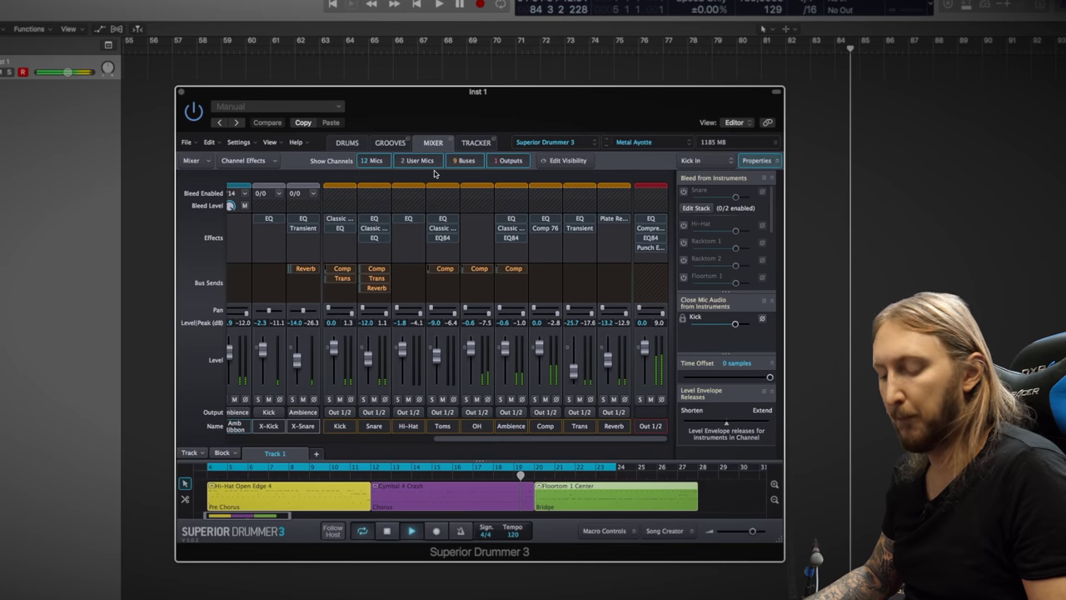
Stop playback, move Superior Drummer aside, close the stray Finder window, and play the Song 2 stems.
click(389, 534)
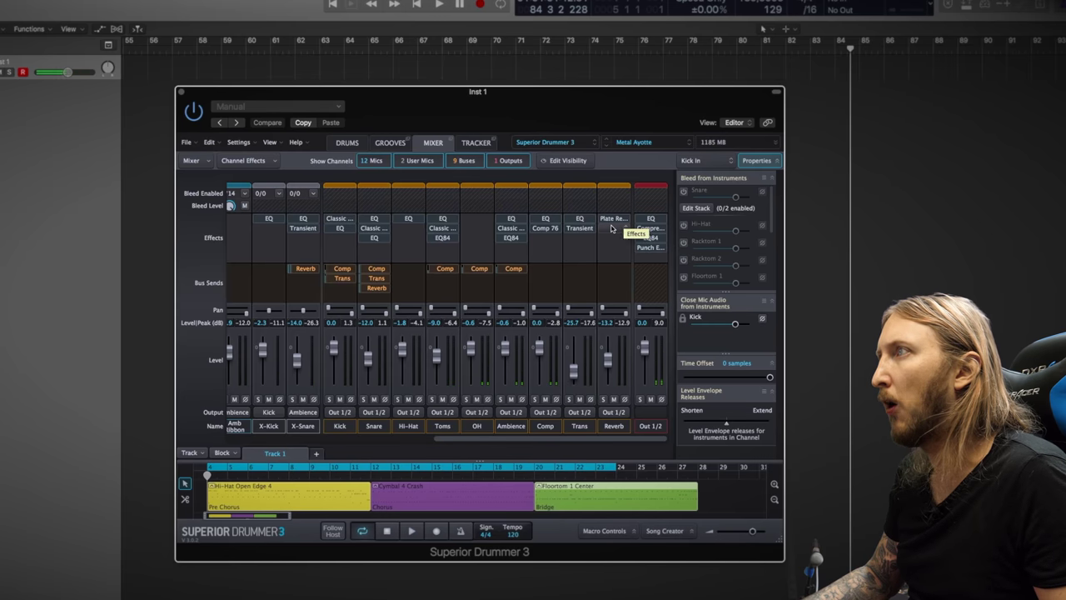
drag(496, 102, 462, 115)
click(768, 132)
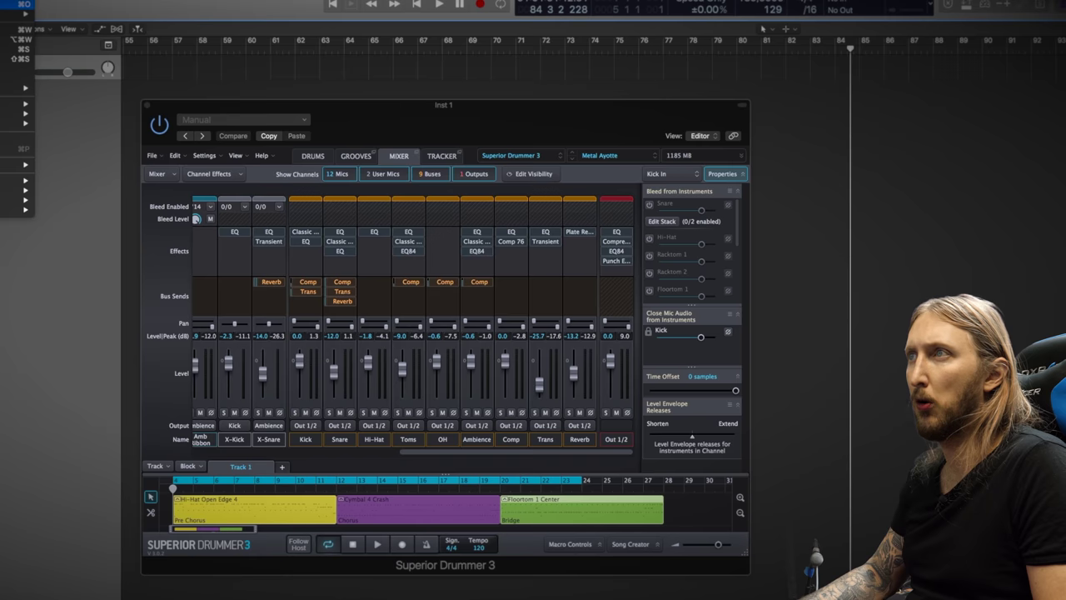
mouse_move(16, 15)
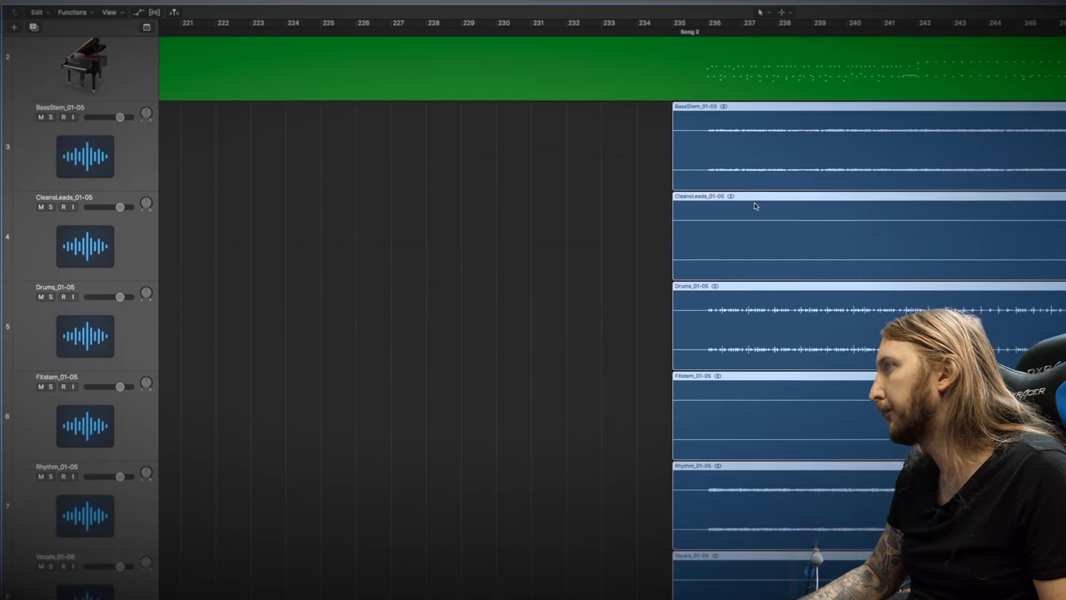
scroll(756, 218, down, 2)
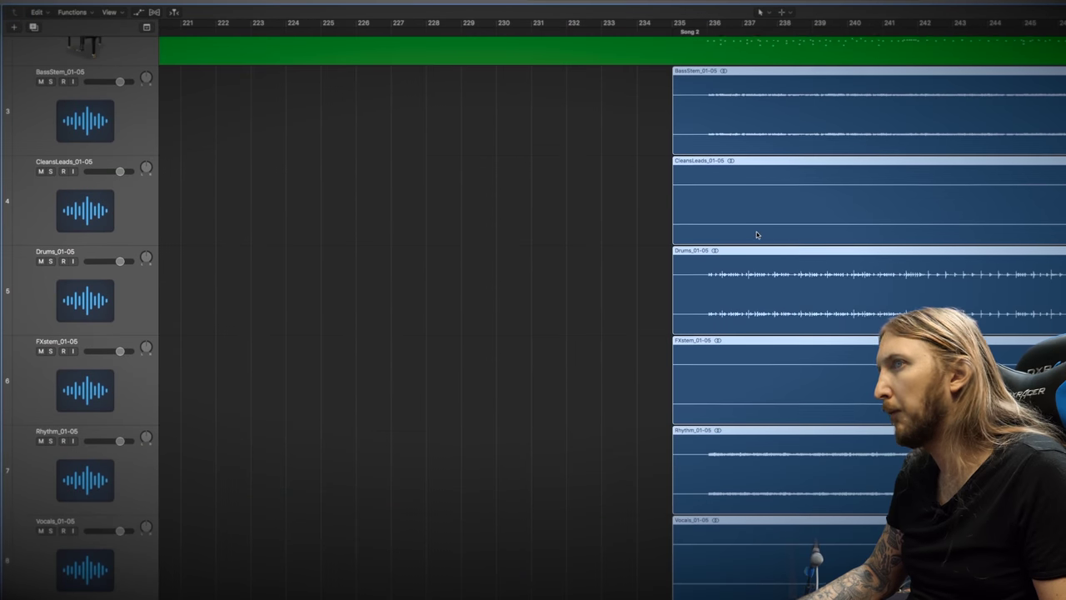
key(space)
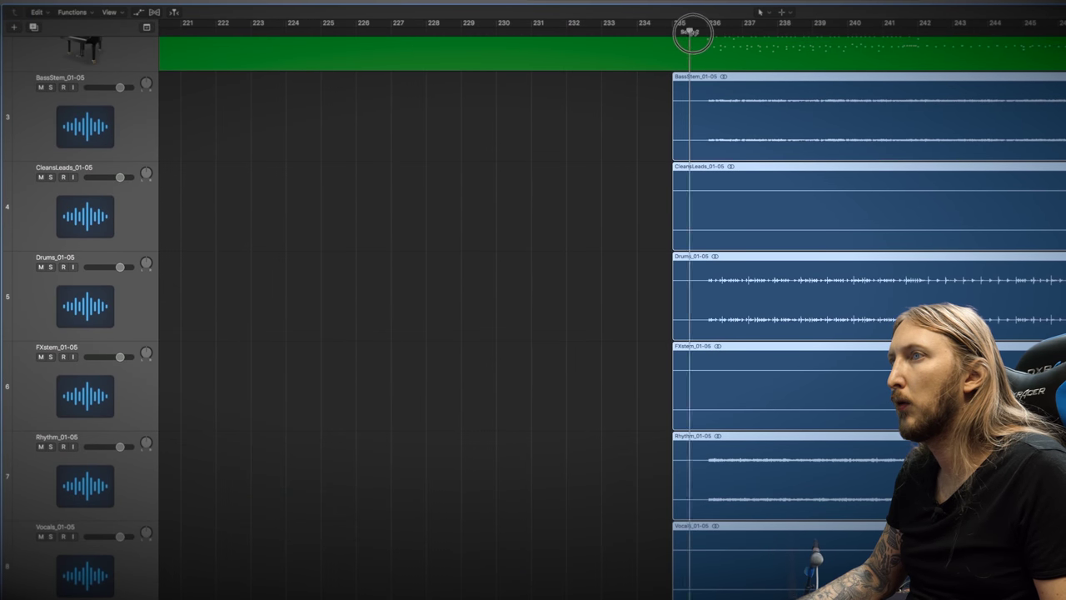
Solo the Drums stem, then solo and arm the Steinway Grand Piano track, and unsolo Drums.
key(s)
scroll(98, 278, up, 5)
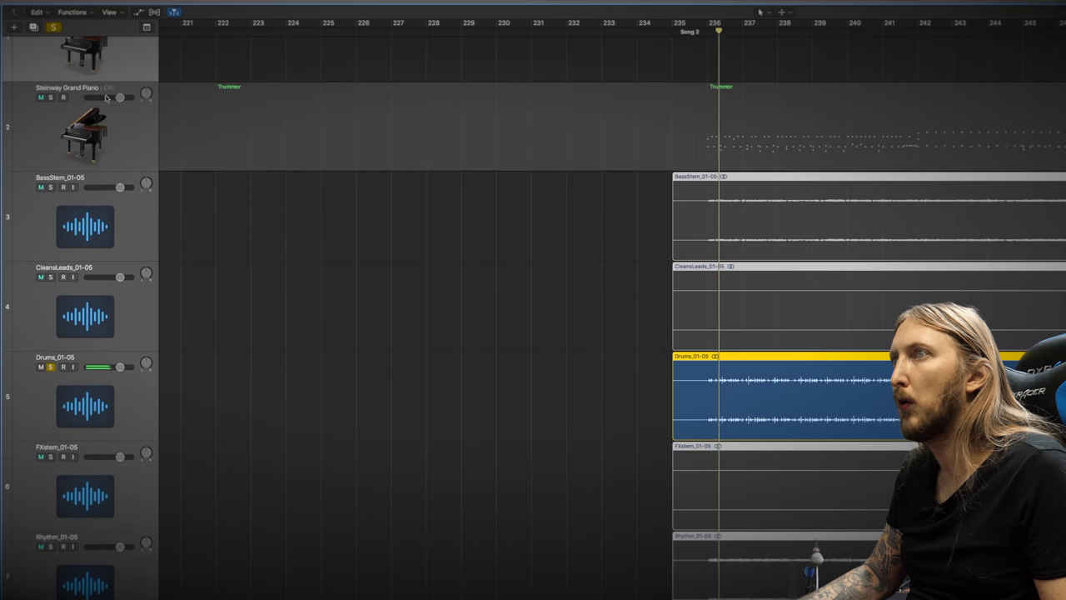
click(50, 98)
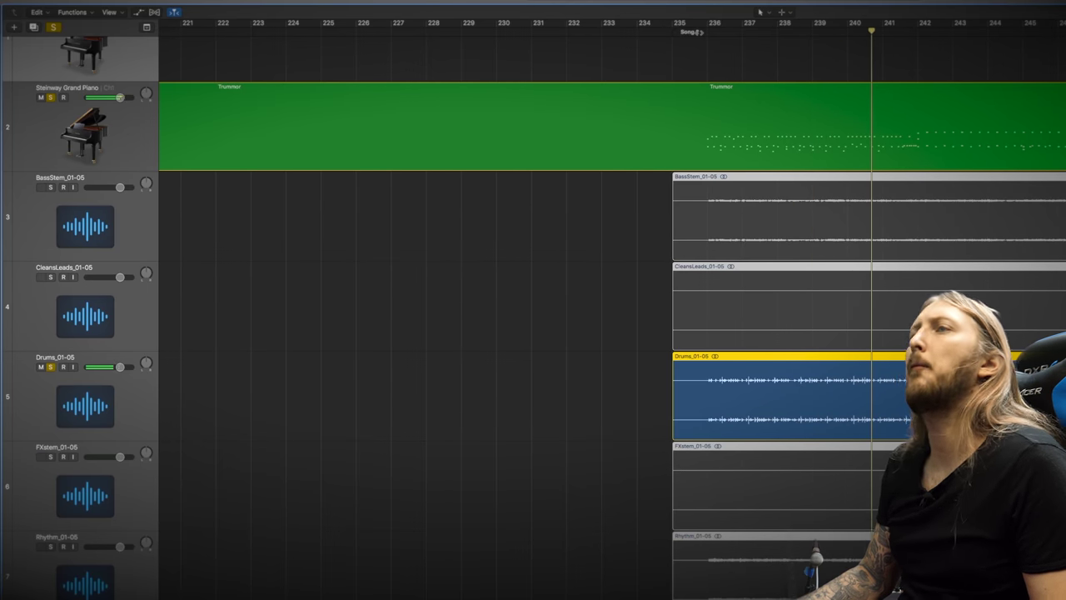
click(103, 132)
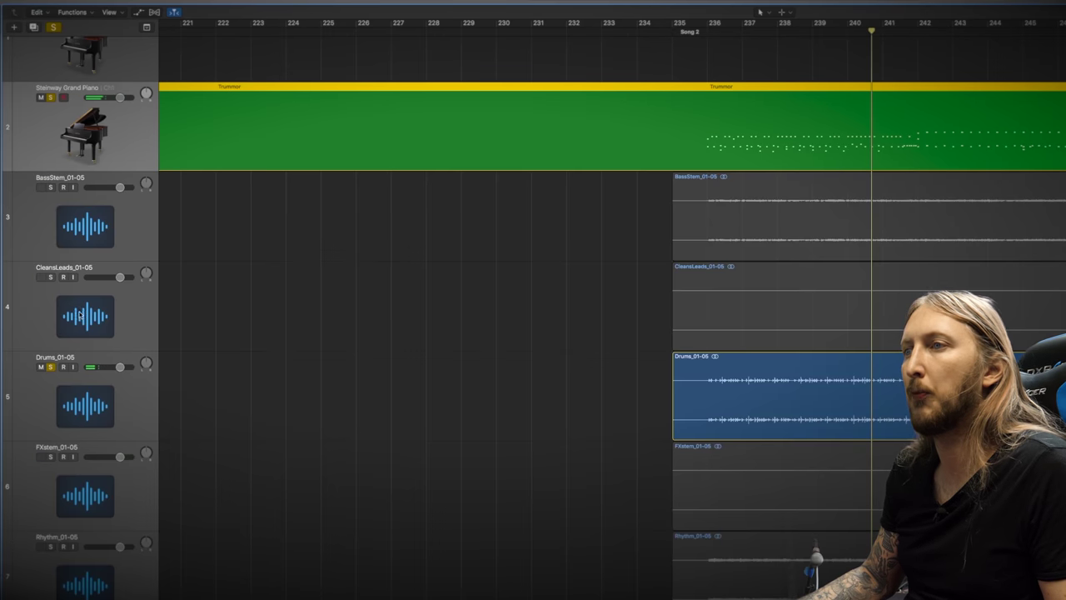
key(z)
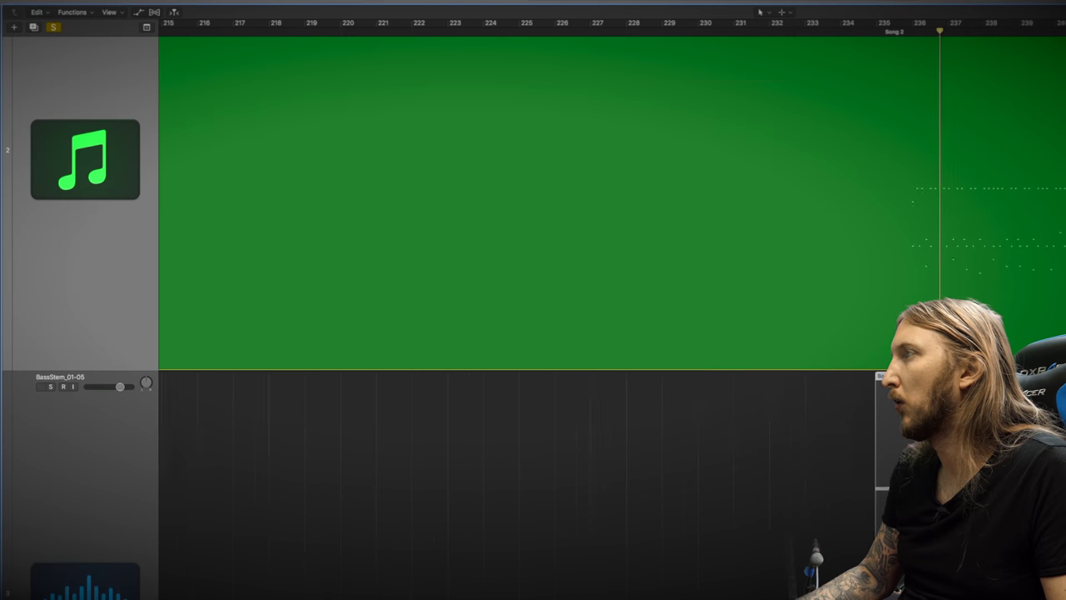
key(z)
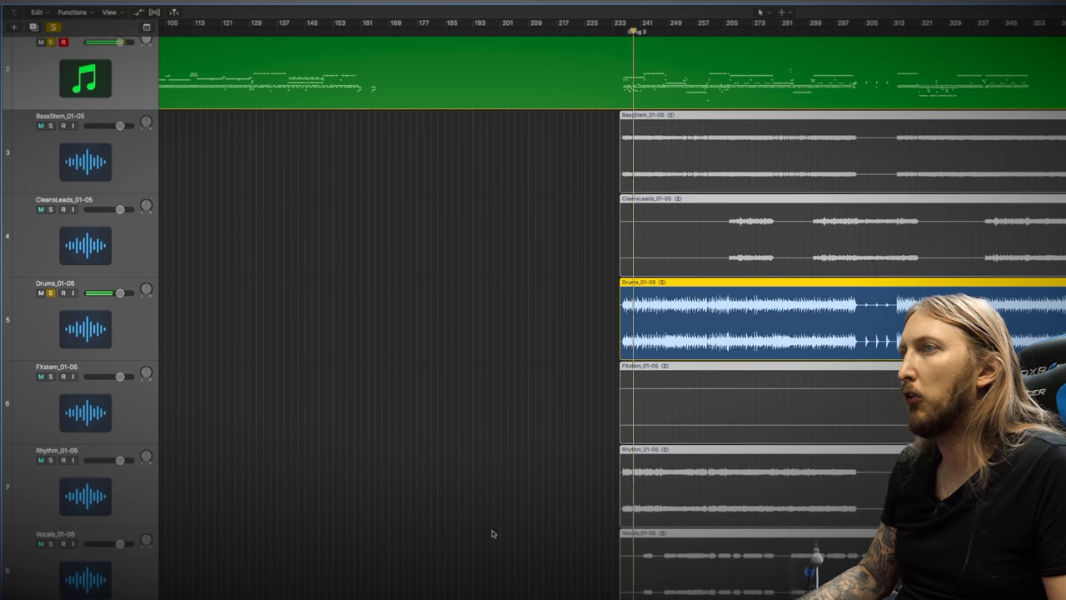
click(50, 331)
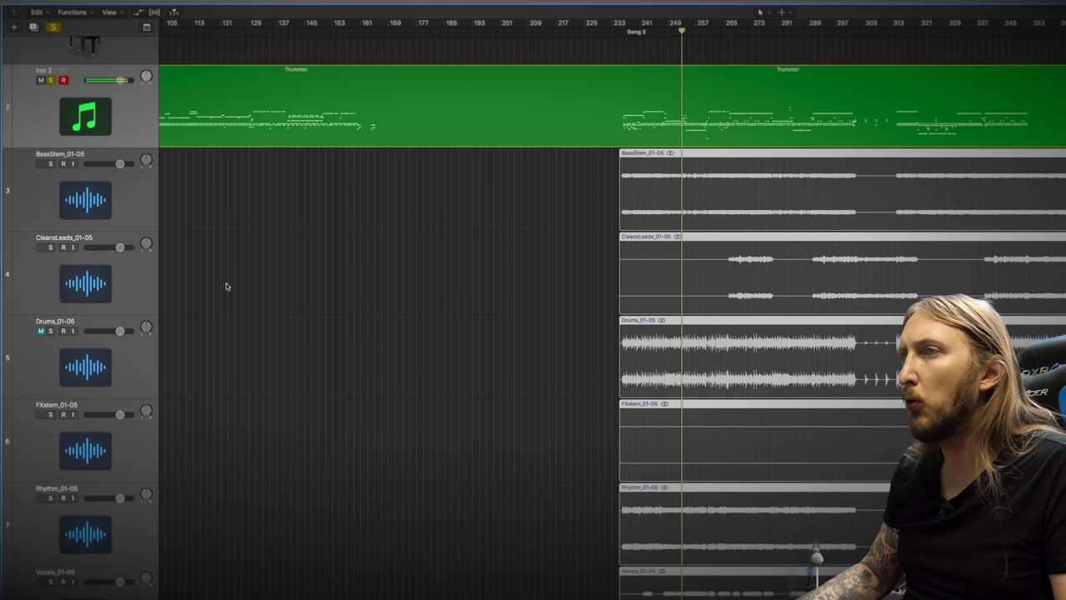
Unsolo Inst 2 and delete the Drums stem region along with its track.
click(51, 80)
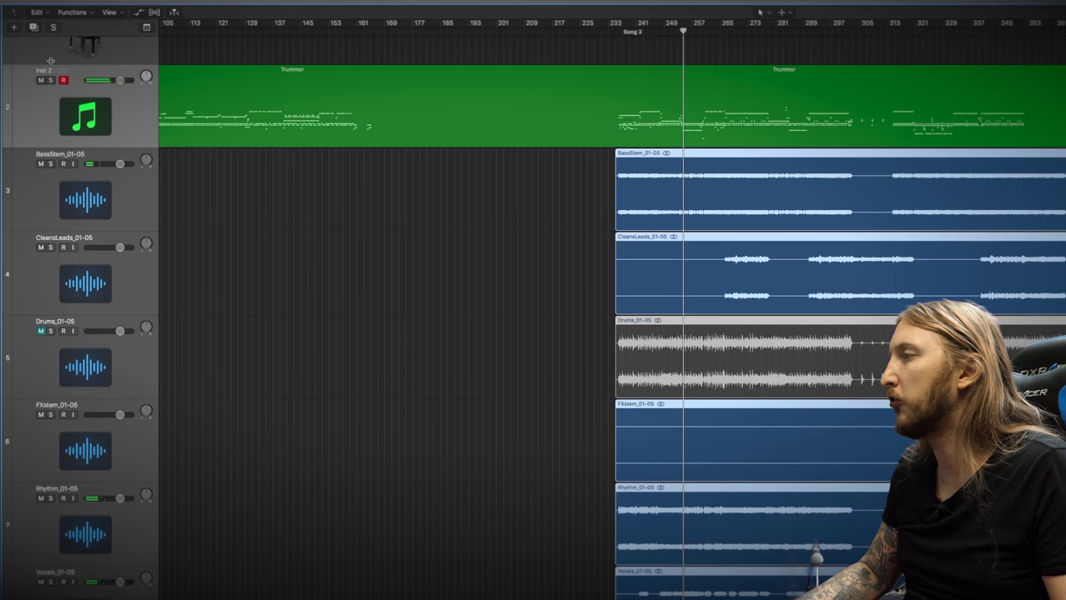
key(super+Up)
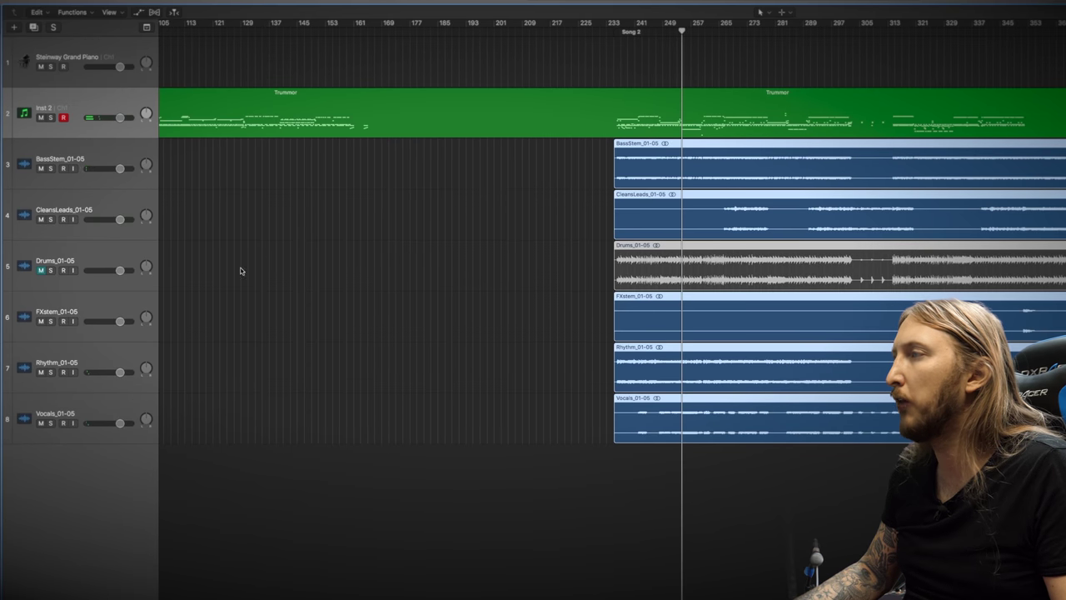
click(101, 259)
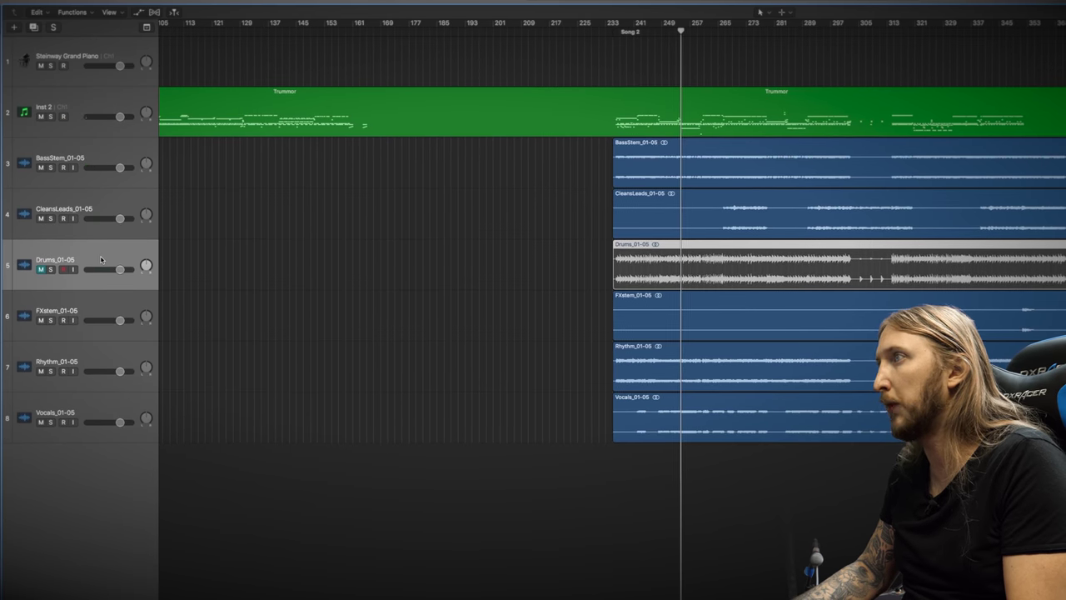
key(Delete)
key(super+BackSpace)
key(super+Down)
key(super+Down)
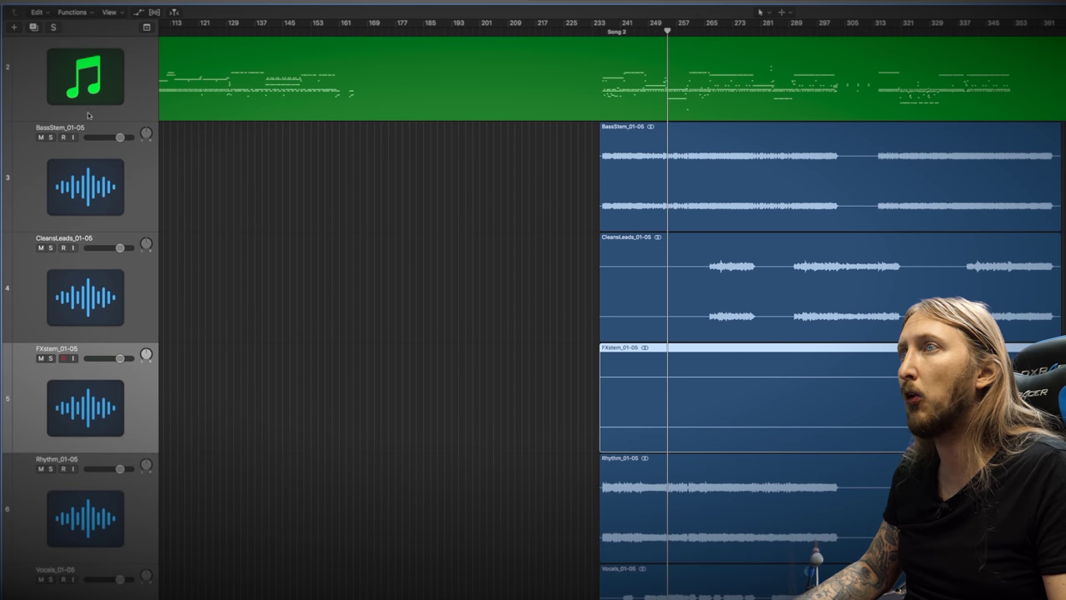
Mute and unmute the Inst 2 drum track, then bring up the Mixer with X.
scroll(620, 181, up, 2)
key(ctrl+m)
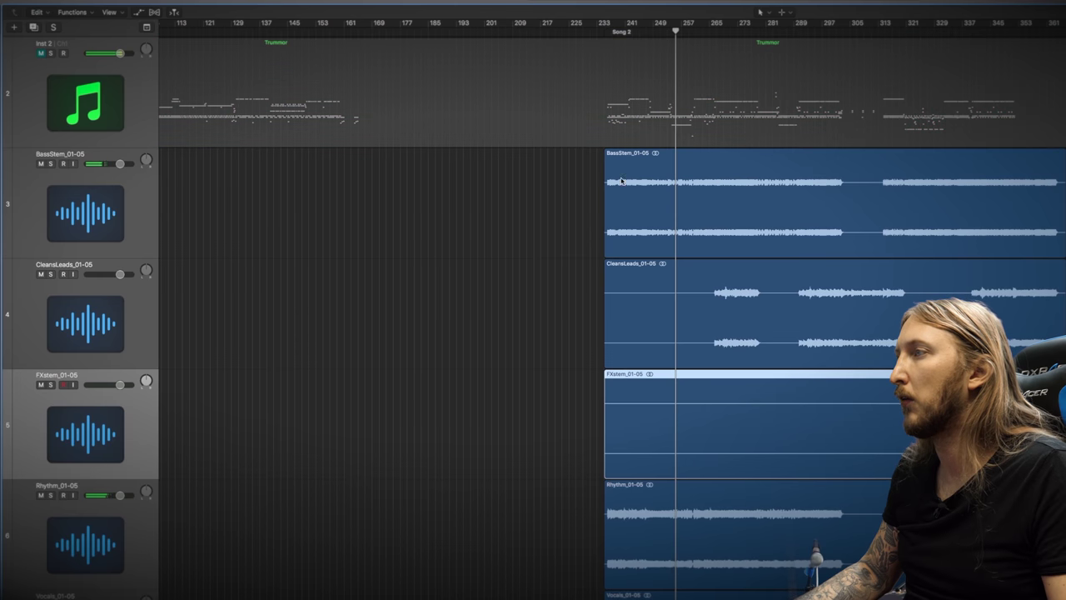
scroll(621, 181, down, 1)
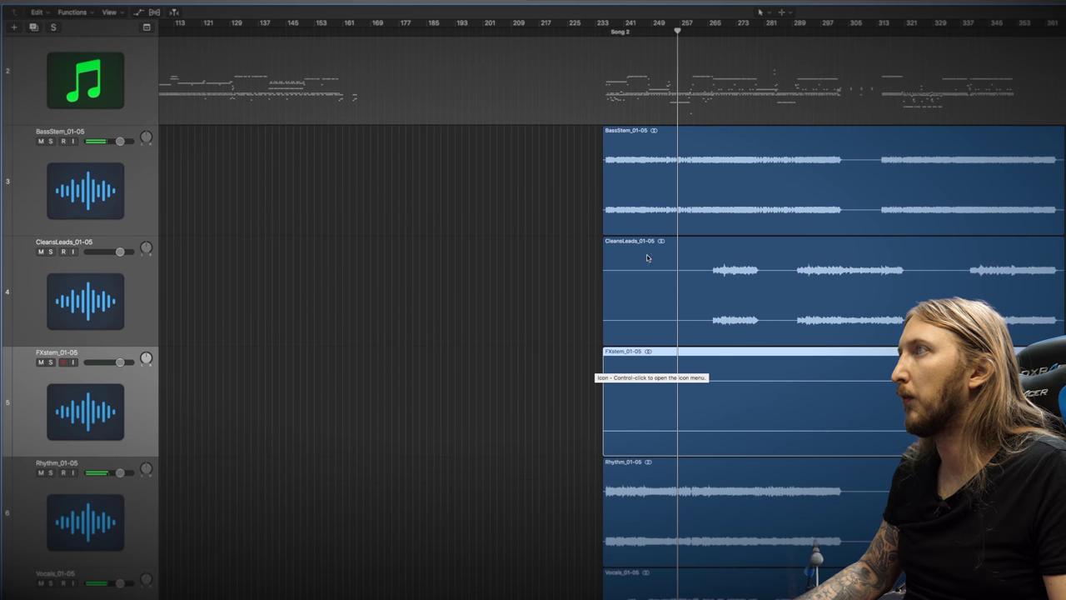
scroll(47, 64, up, 1)
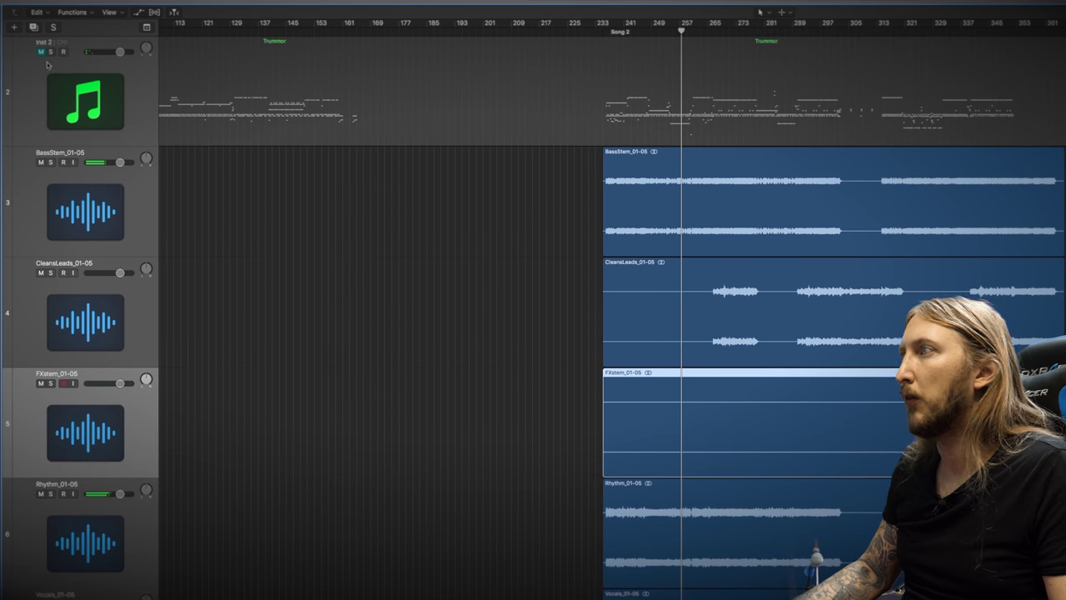
key(ctrl+m)
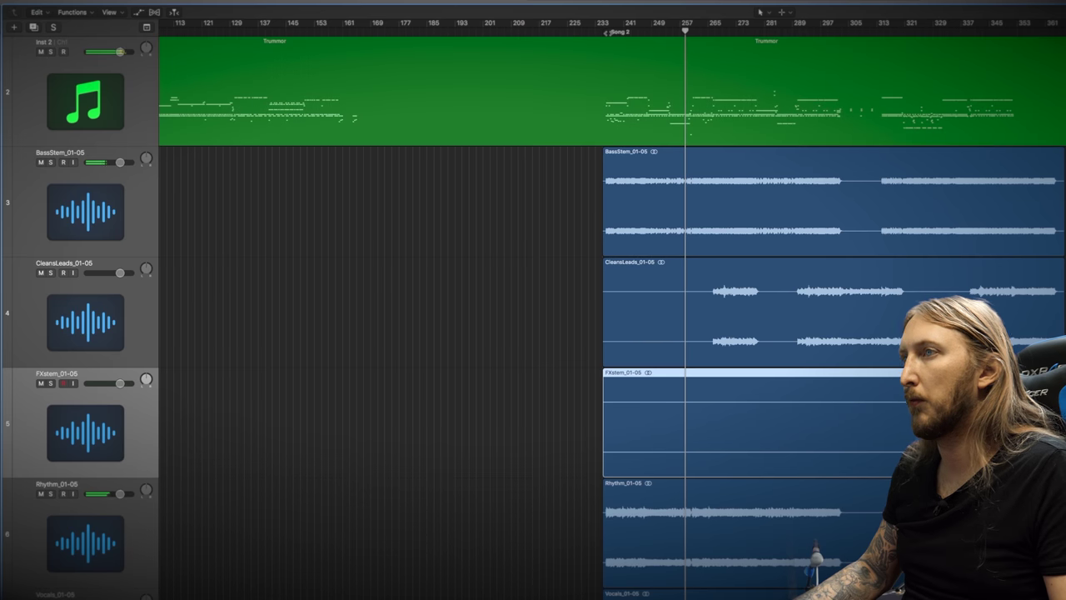
key(x)
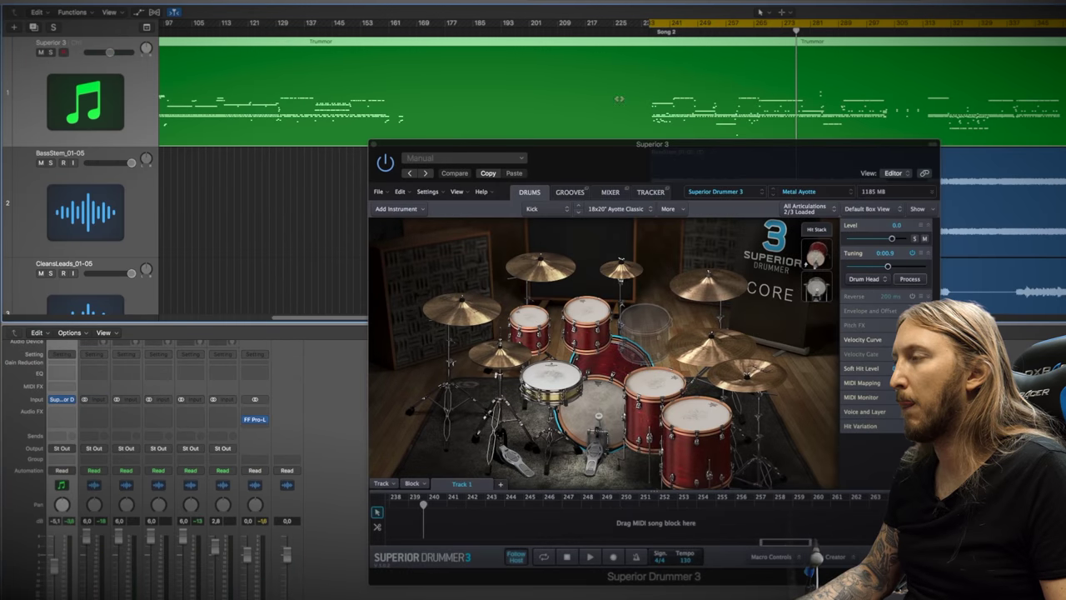
Move Superior Drummer off the mixer, lower channel 7 to -2.1 dB, and close the plug-in.
drag(682, 146, 389, 102)
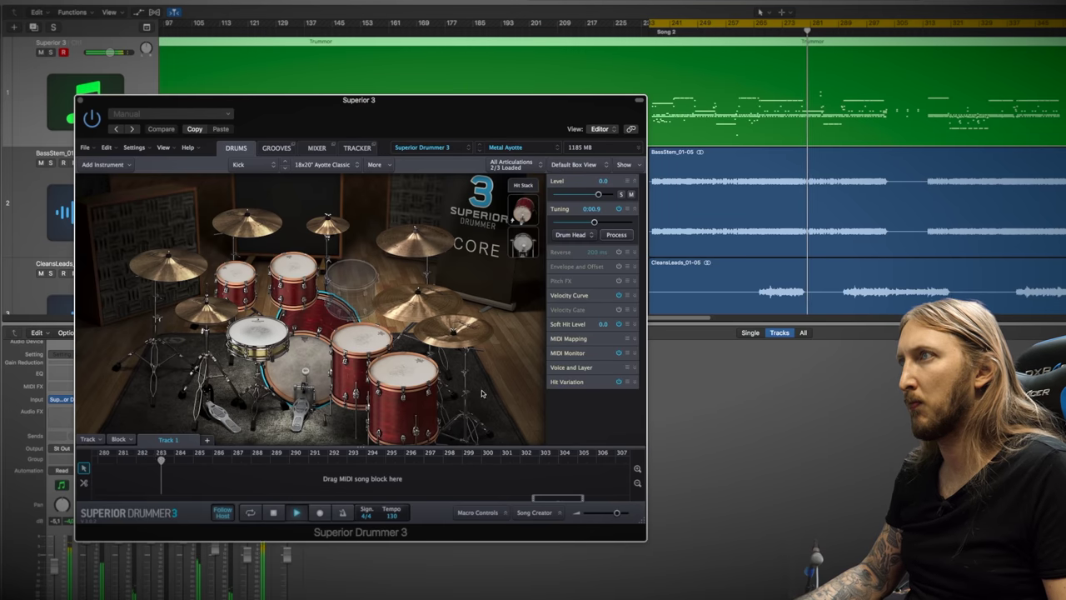
drag(358, 100, 908, 150)
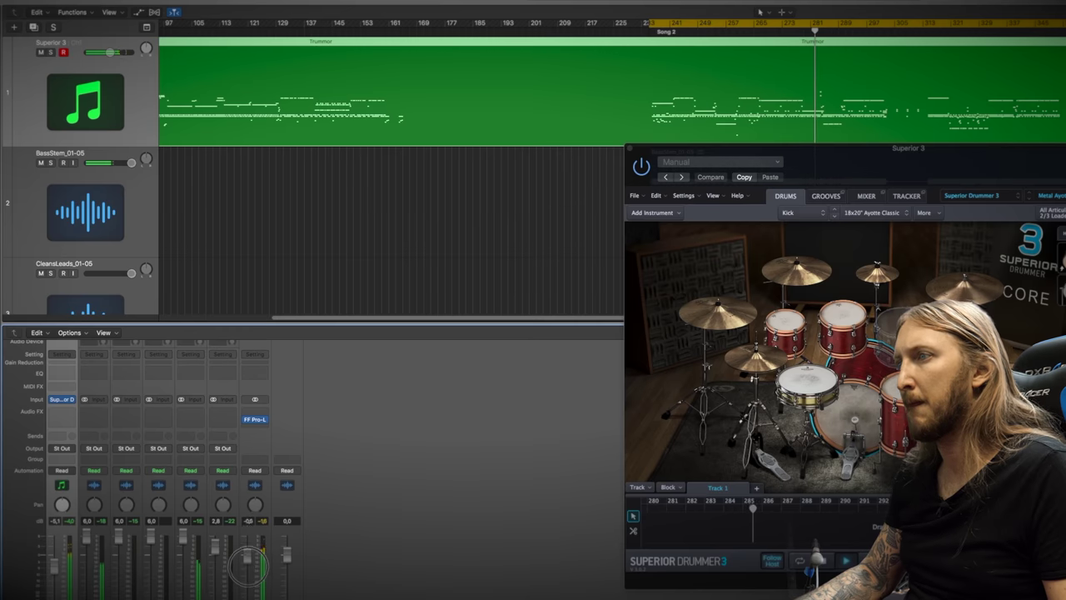
drag(247, 558, 248, 572)
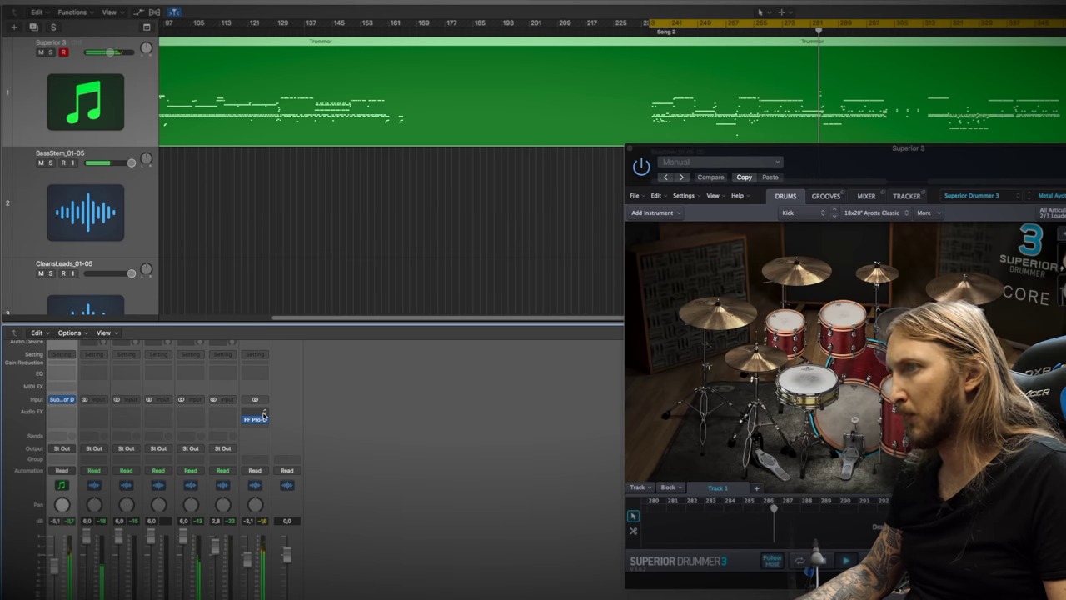
mouse_move(255, 422)
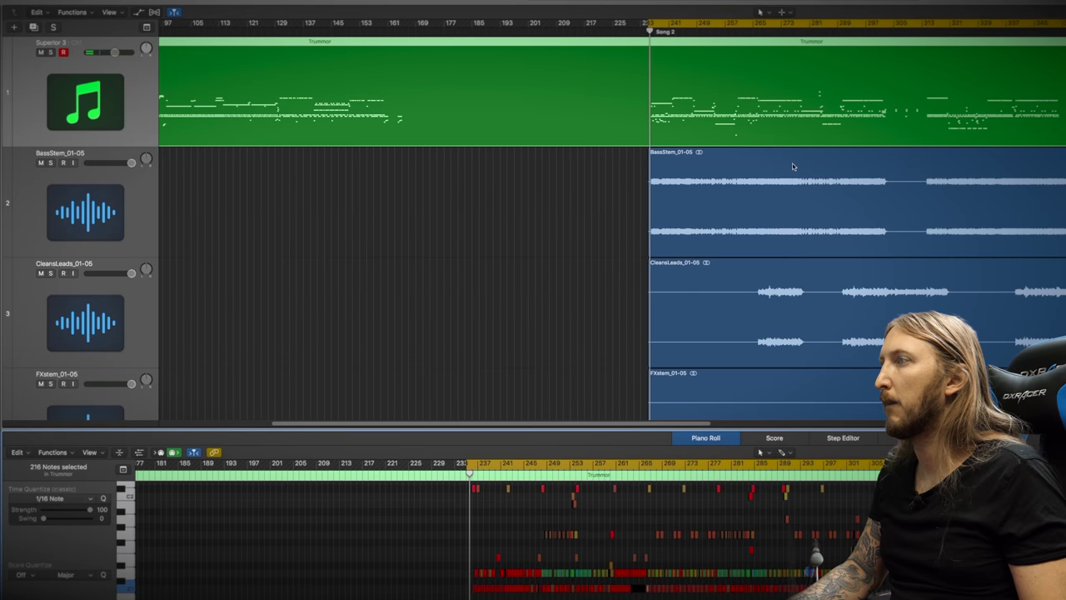
key(x)
key(x)
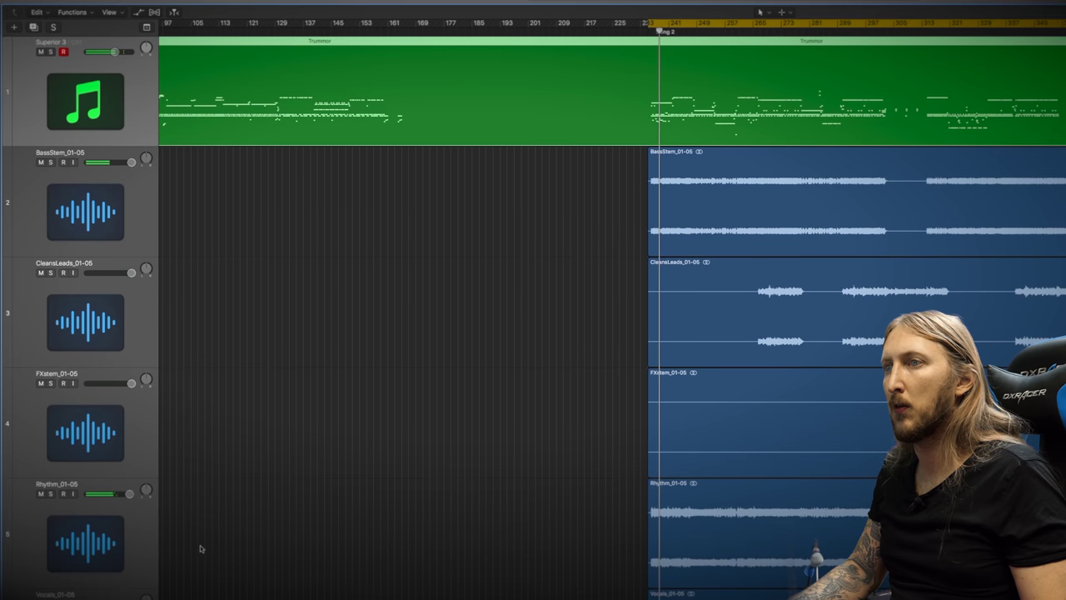
Reopen the Metal Pearl Comp kit window, select the snare, and jump playback to a later bar.
key(v)
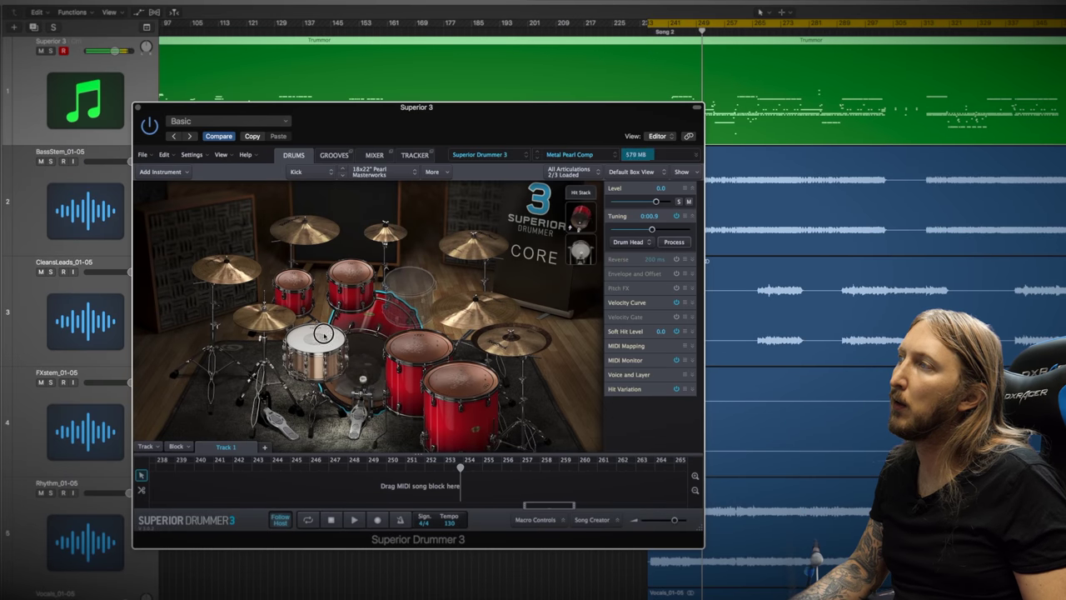
click(324, 338)
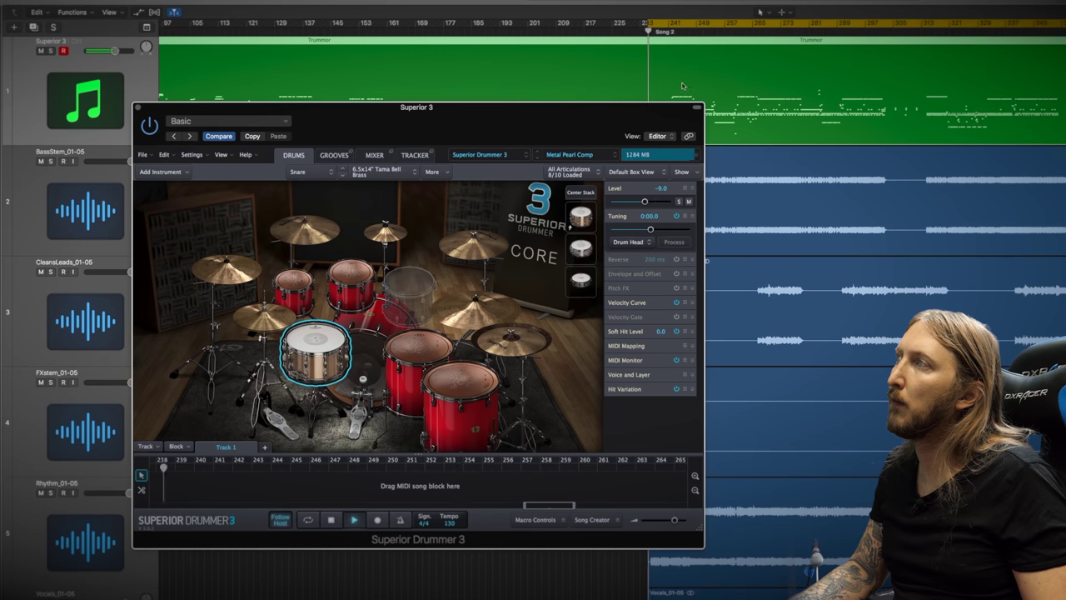
click(725, 25)
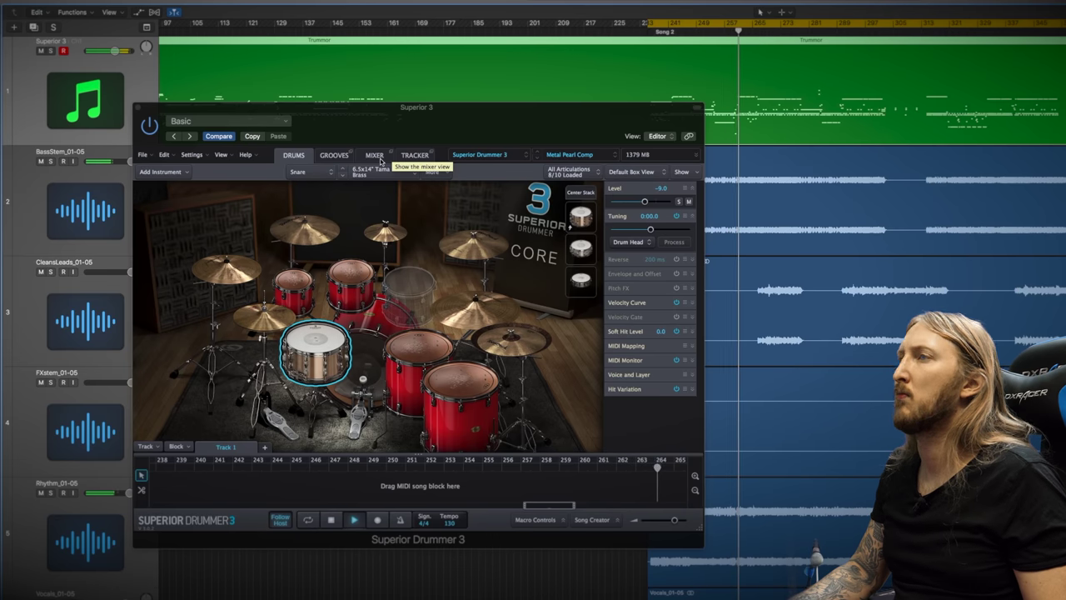
In the plug-in mixer, lower the Hi-Hat, solo the drums, and raise Reverb to -5.9.
click(375, 155)
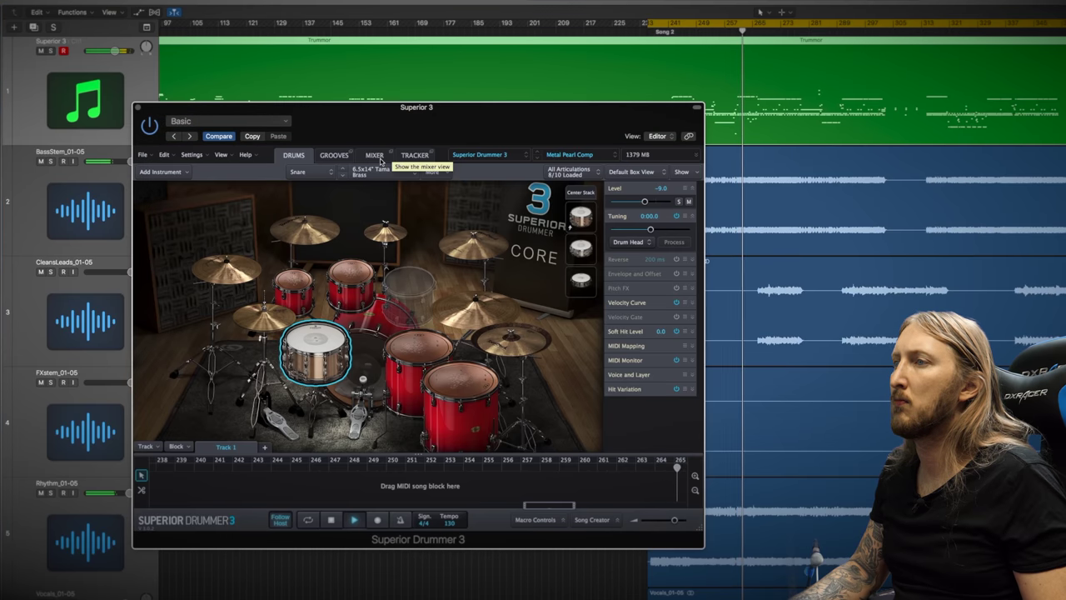
drag(358, 346, 353, 361)
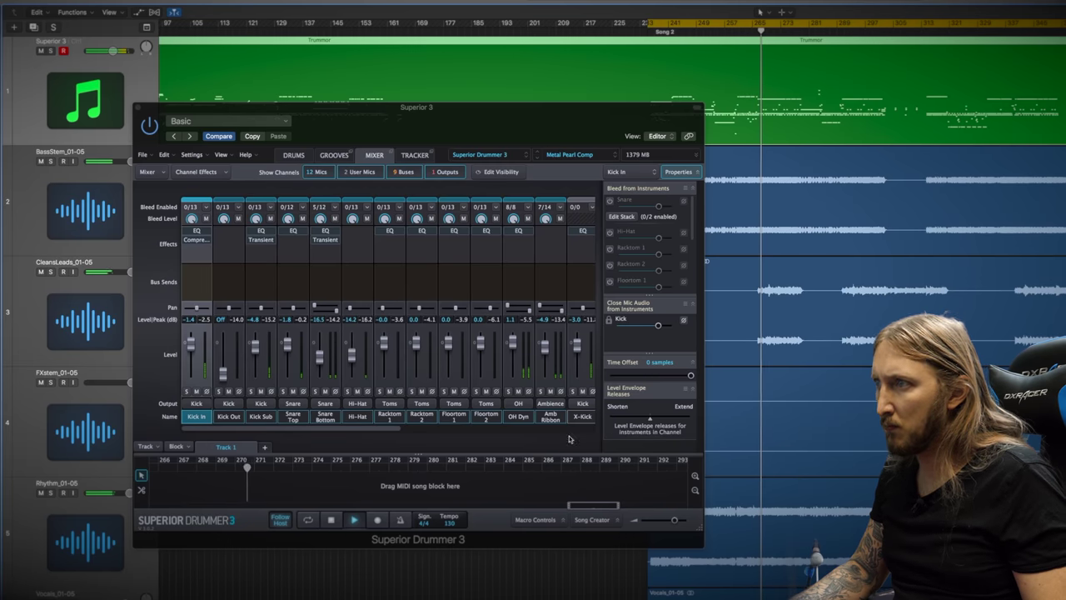
drag(261, 430, 461, 434)
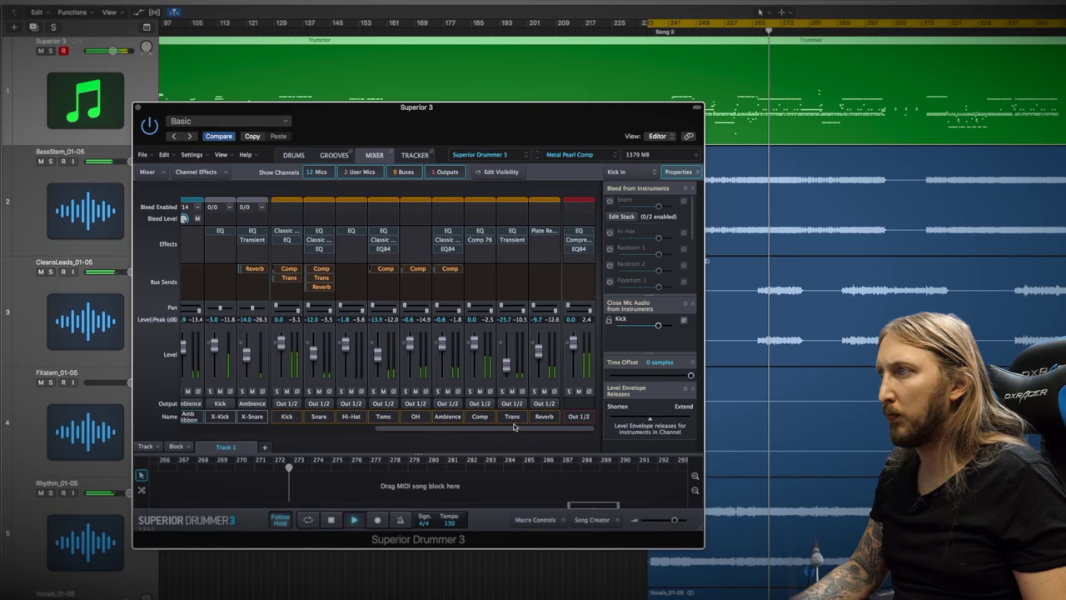
click(50, 51)
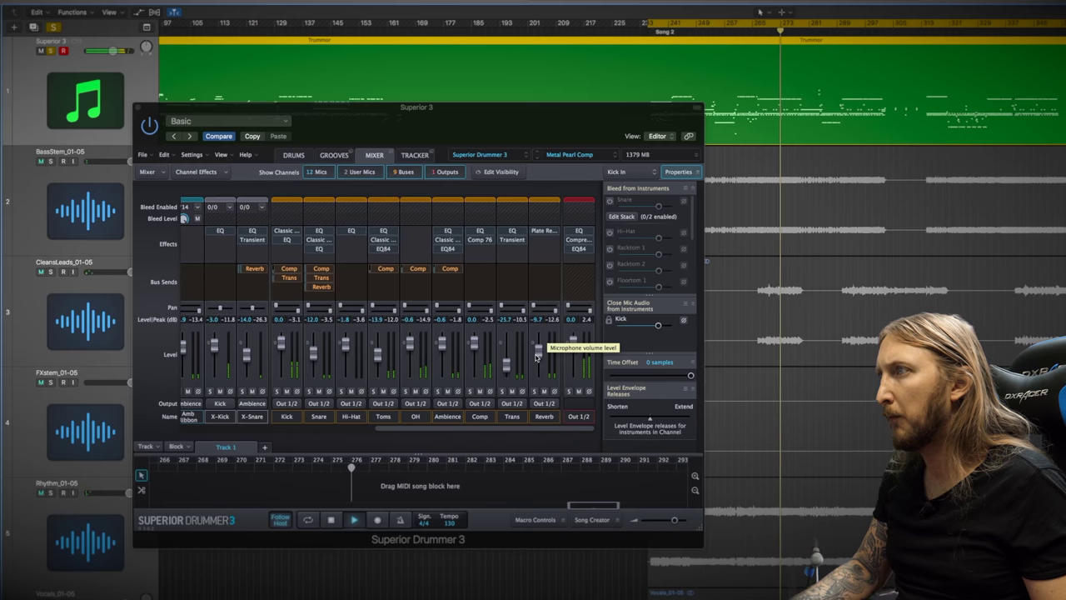
drag(537, 356, 537, 349)
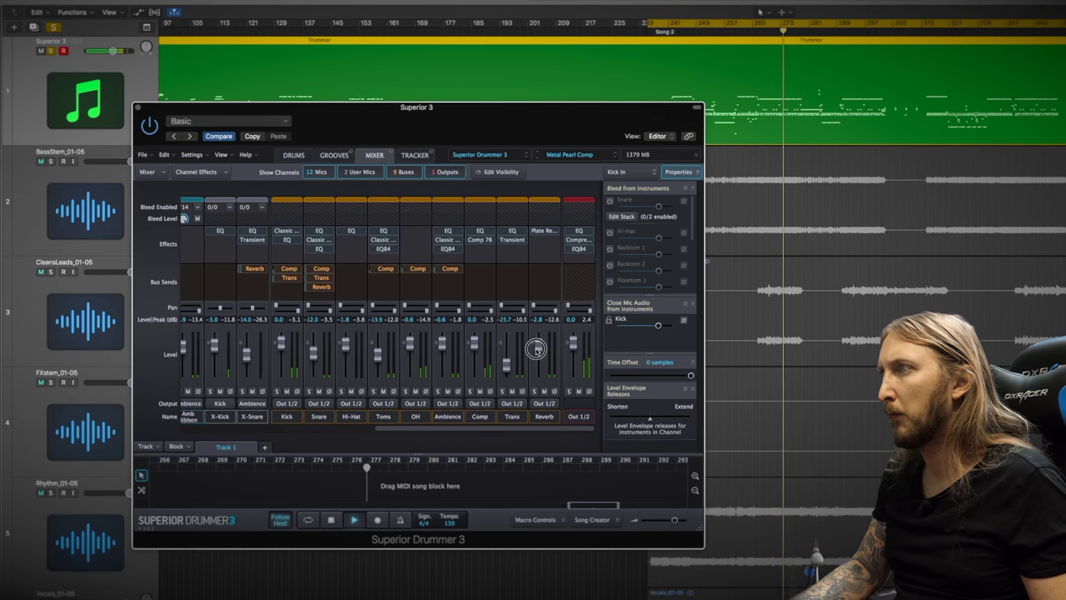
Audition Reverb, Ambience, Comp and Amb Ribbon solo, then set X-Snare to -7.4 and Amb Ribbon to 0.3.
click(534, 390)
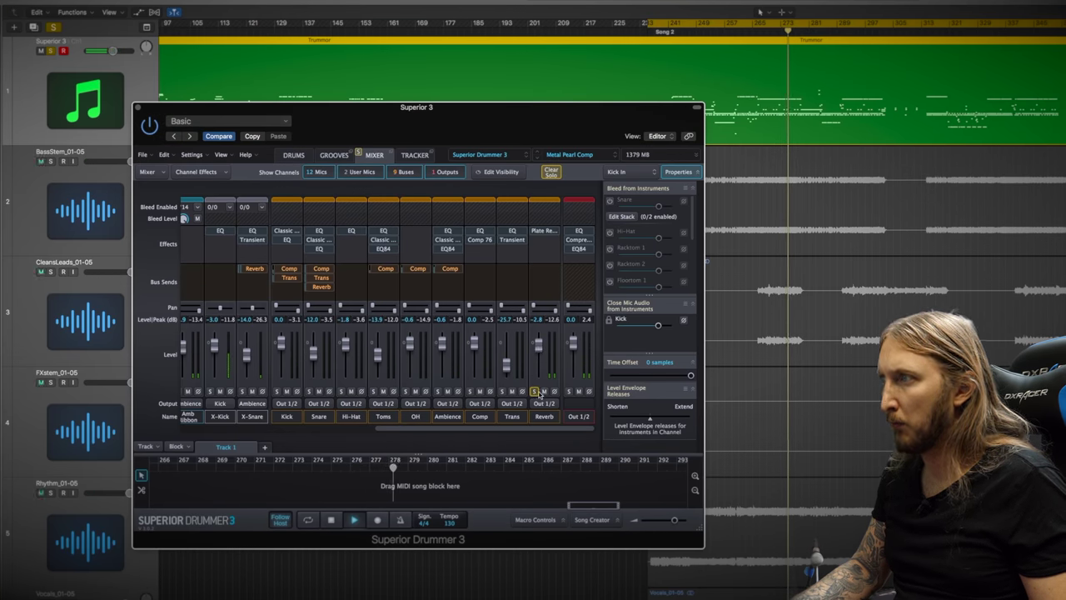
click(538, 391)
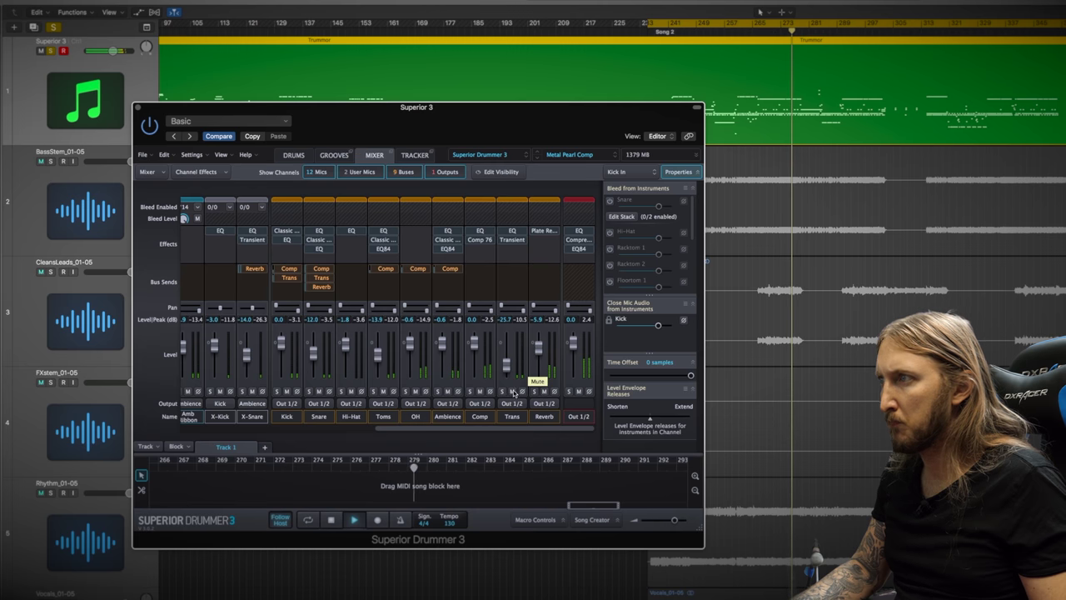
click(438, 390)
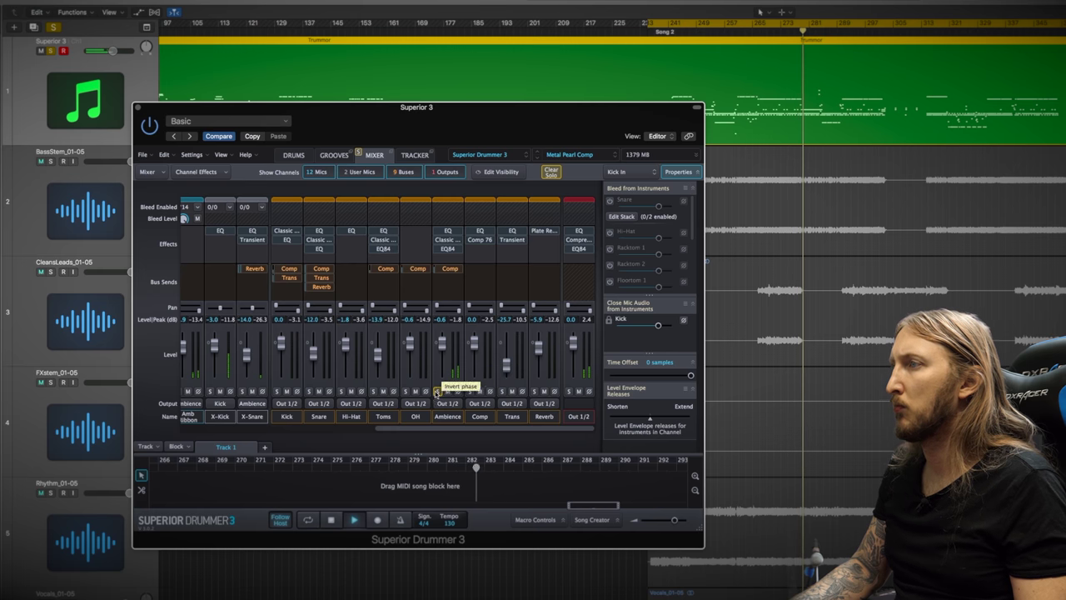
click(436, 391)
click(503, 391)
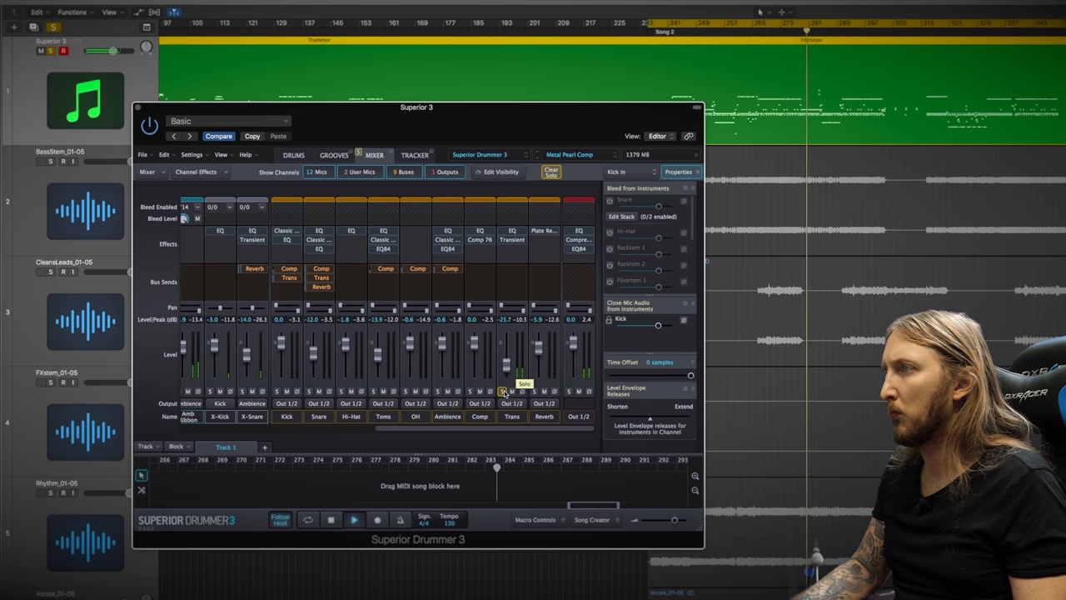
click(503, 391)
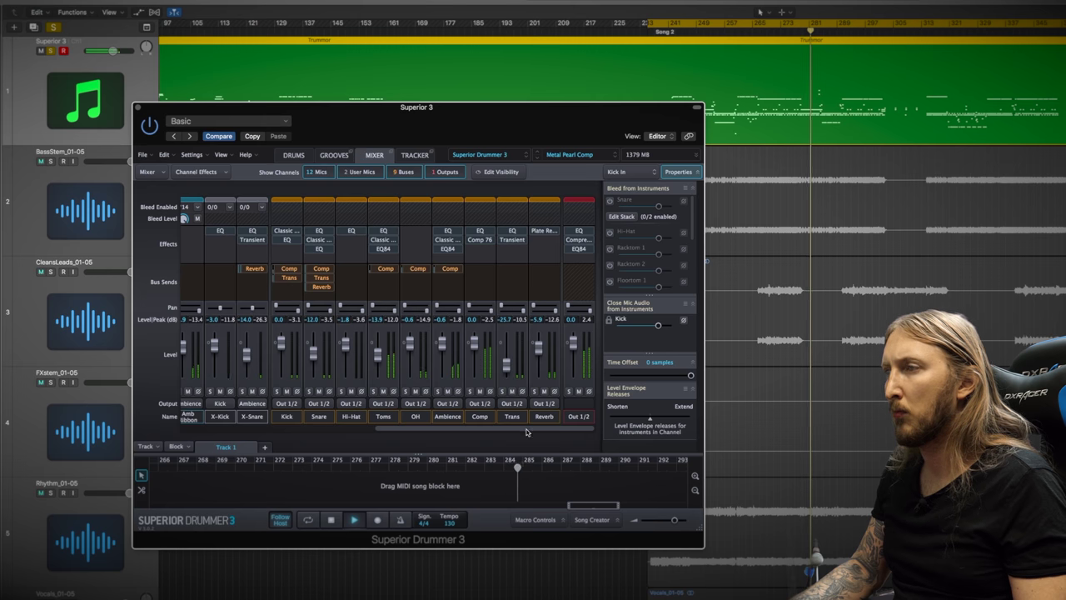
drag(489, 428, 423, 428)
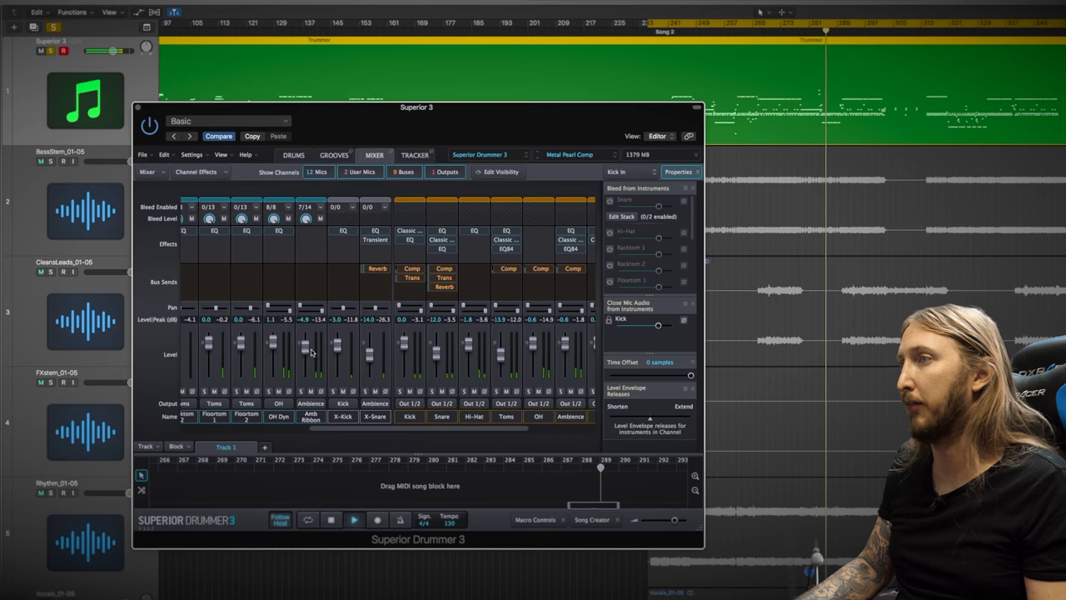
click(301, 391)
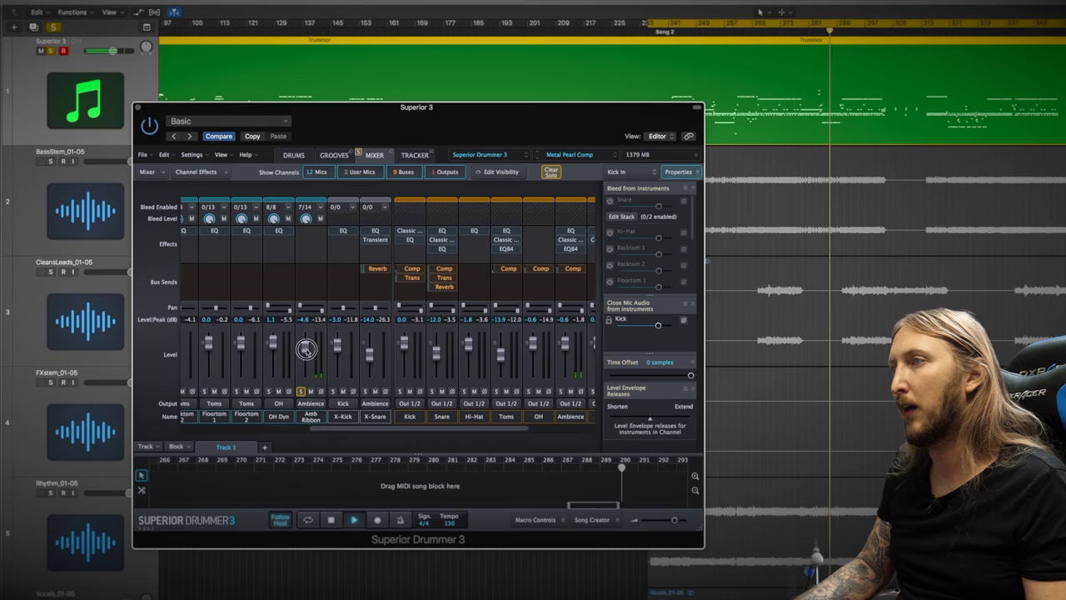
click(301, 391)
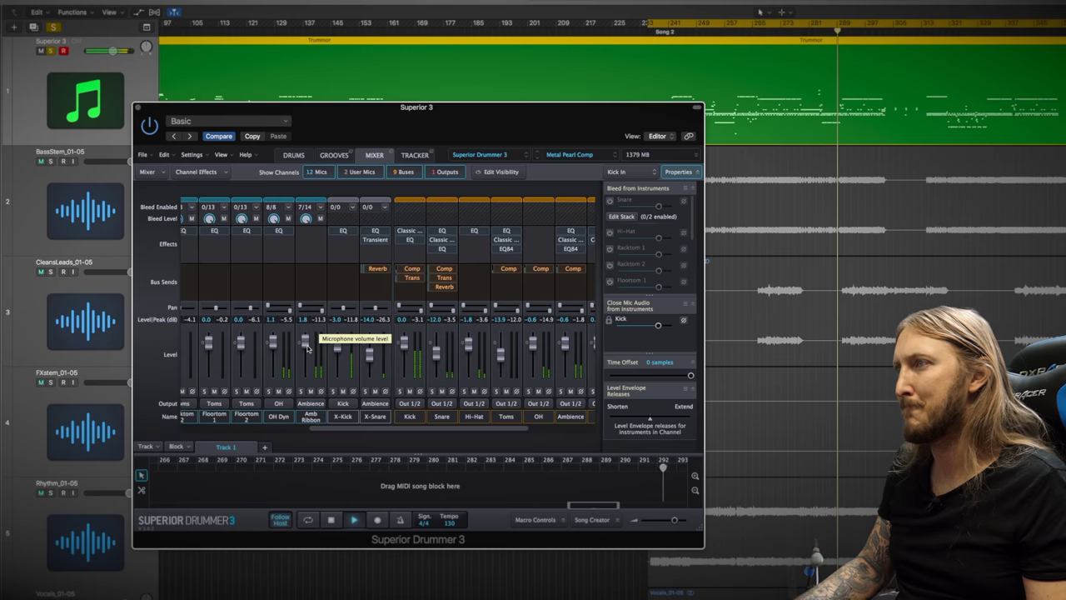
drag(369, 344, 369, 351)
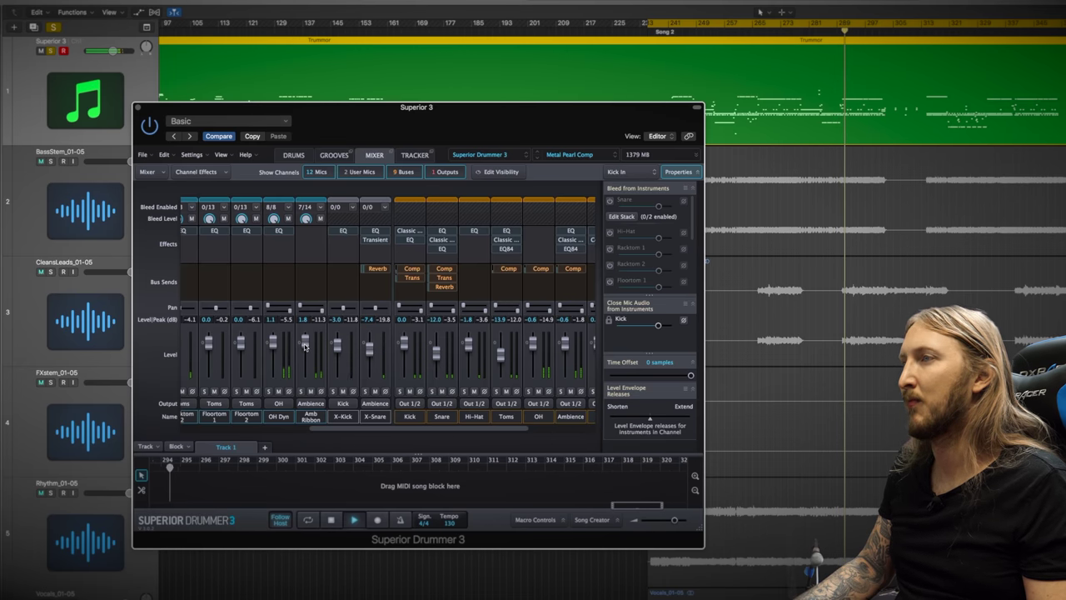
drag(305, 347, 305, 348)
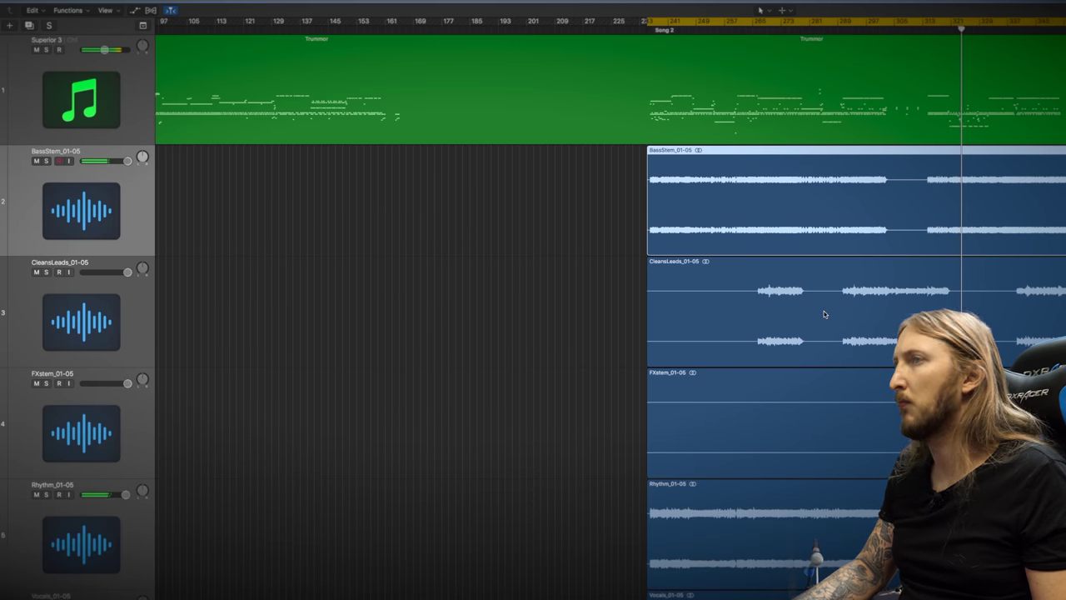
Solo the Superior 3 drum track and make it the active track.
click(47, 50)
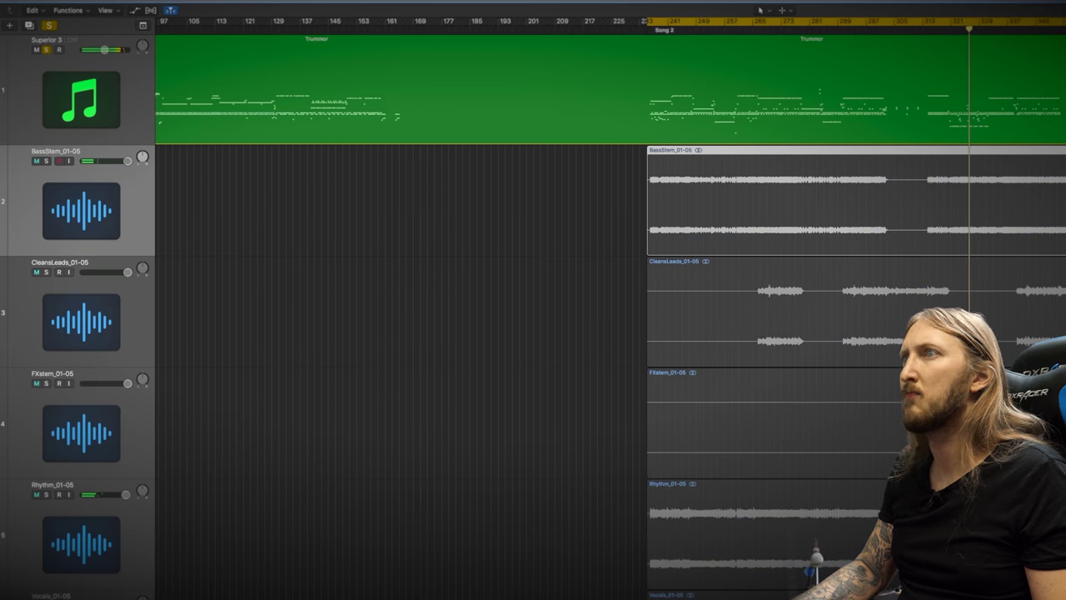
click(91, 42)
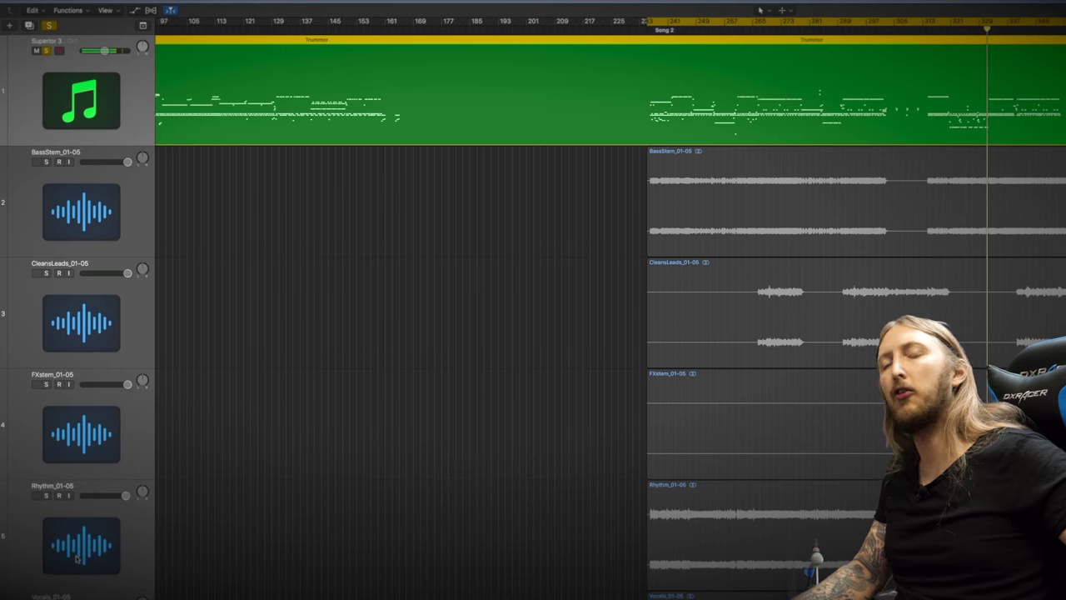
scroll(332, 380, down, 1)
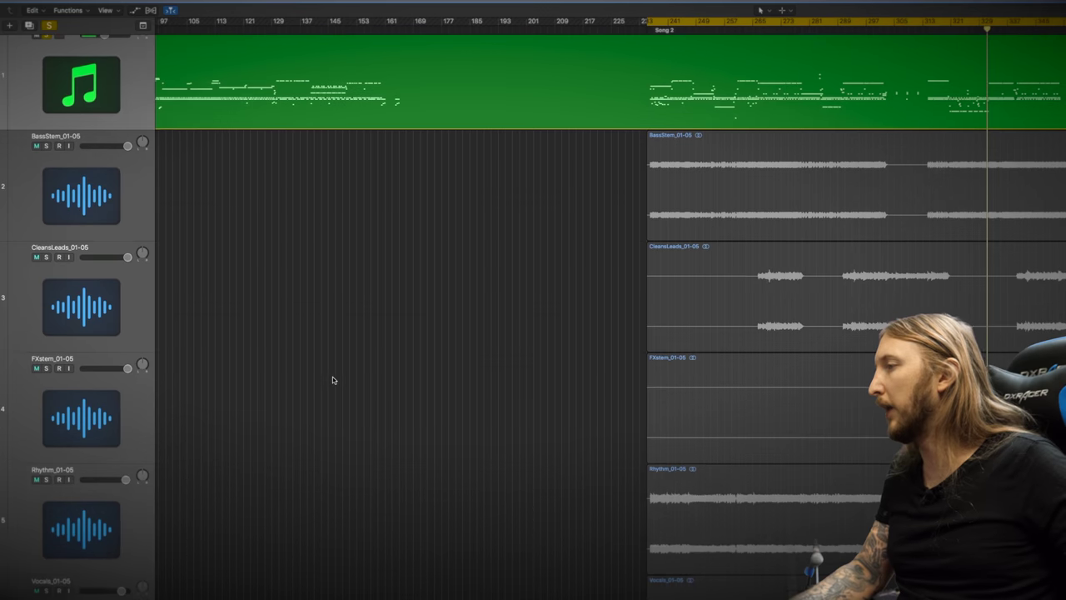
scroll(332, 380, down, 3)
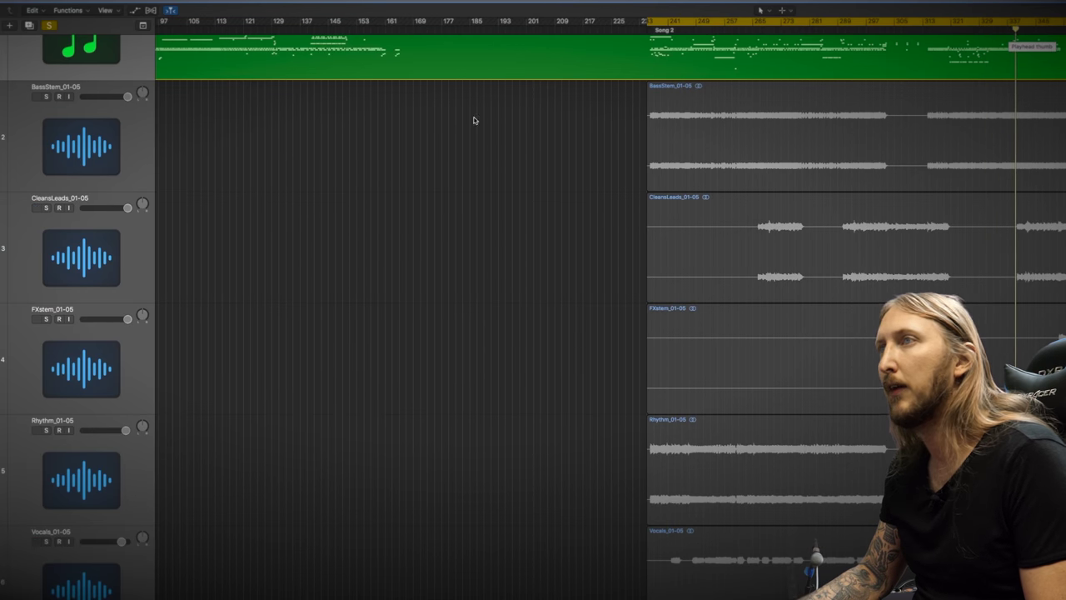
scroll(185, 122, up, 3)
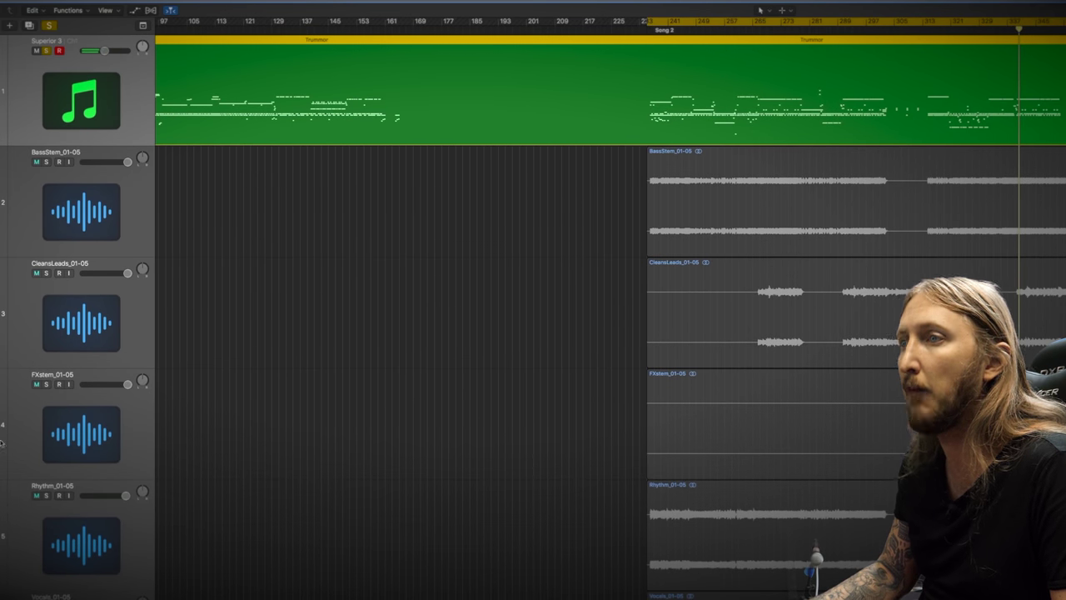
Reopen Superior Drummer 3, scroll its mixer strips left, and move the window up and left.
key(v)
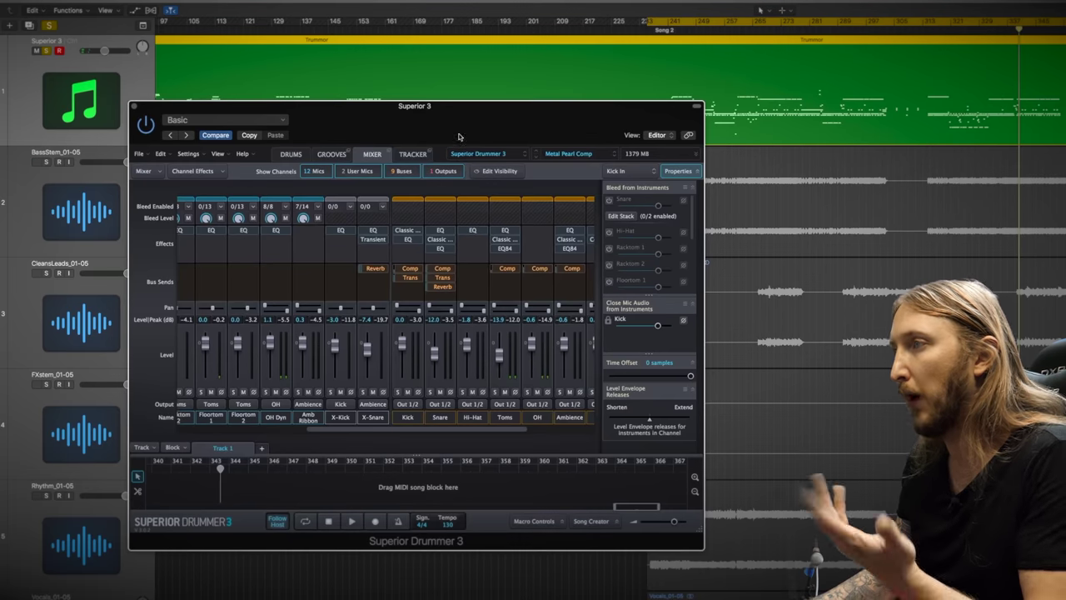
scroll(479, 437, left, 5)
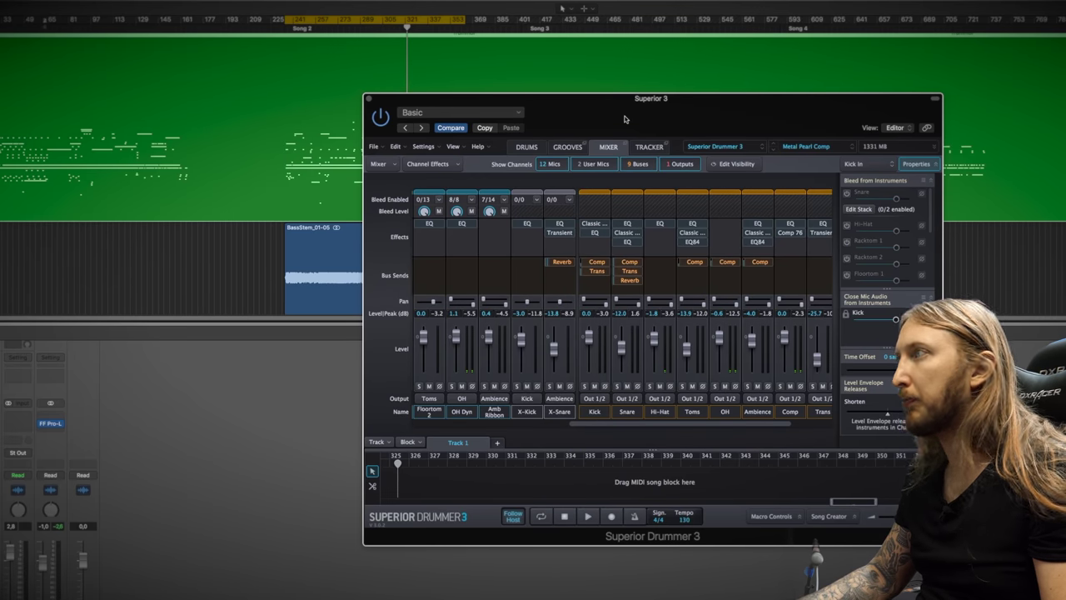
drag(631, 102, 438, 38)
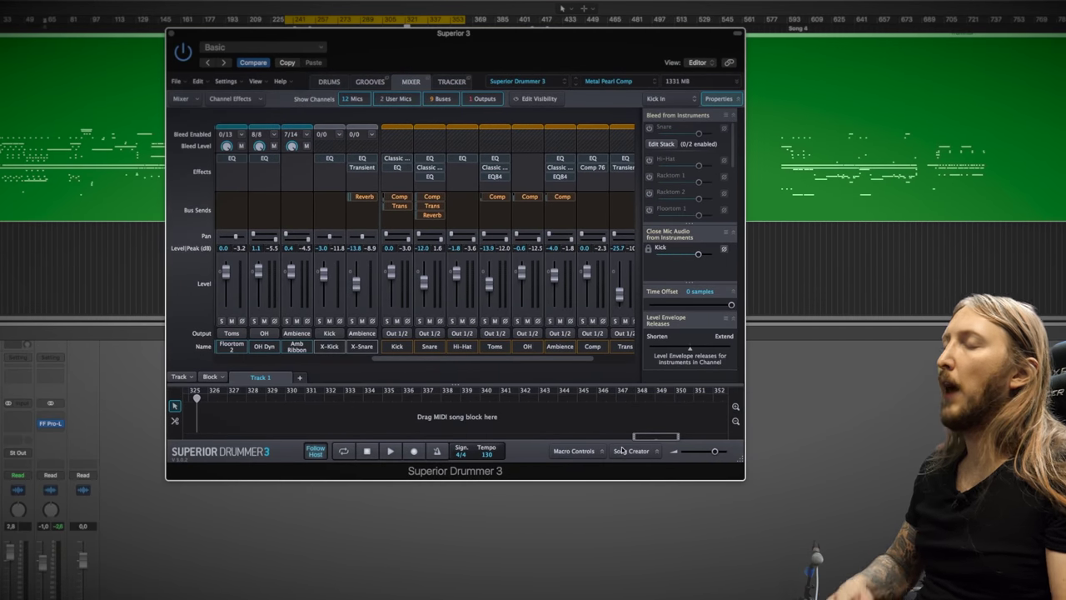